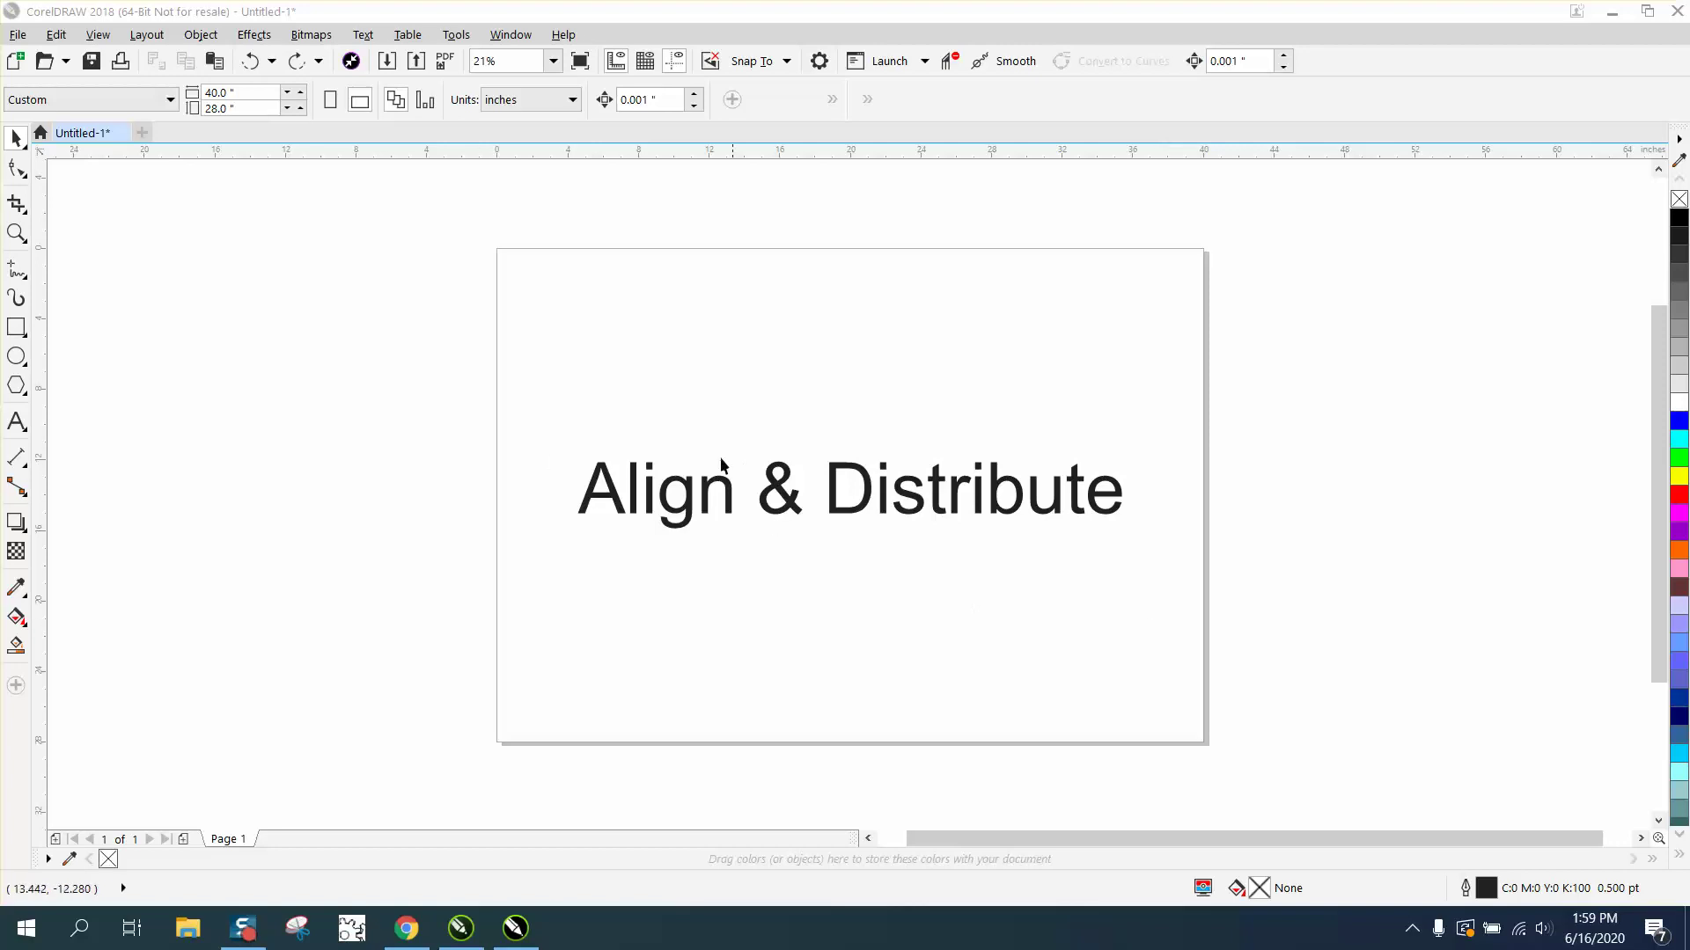
Step: Zoom in on the Align & Distribute text on the page, then zoom back out
{"action": "left_click", "coordinate": [16, 233]}
{"action": "left_click_drag", "start_coordinate": [503, 412], "coordinate": [1019, 626]}
{"action": "right_click", "coordinate": [762, 475]}
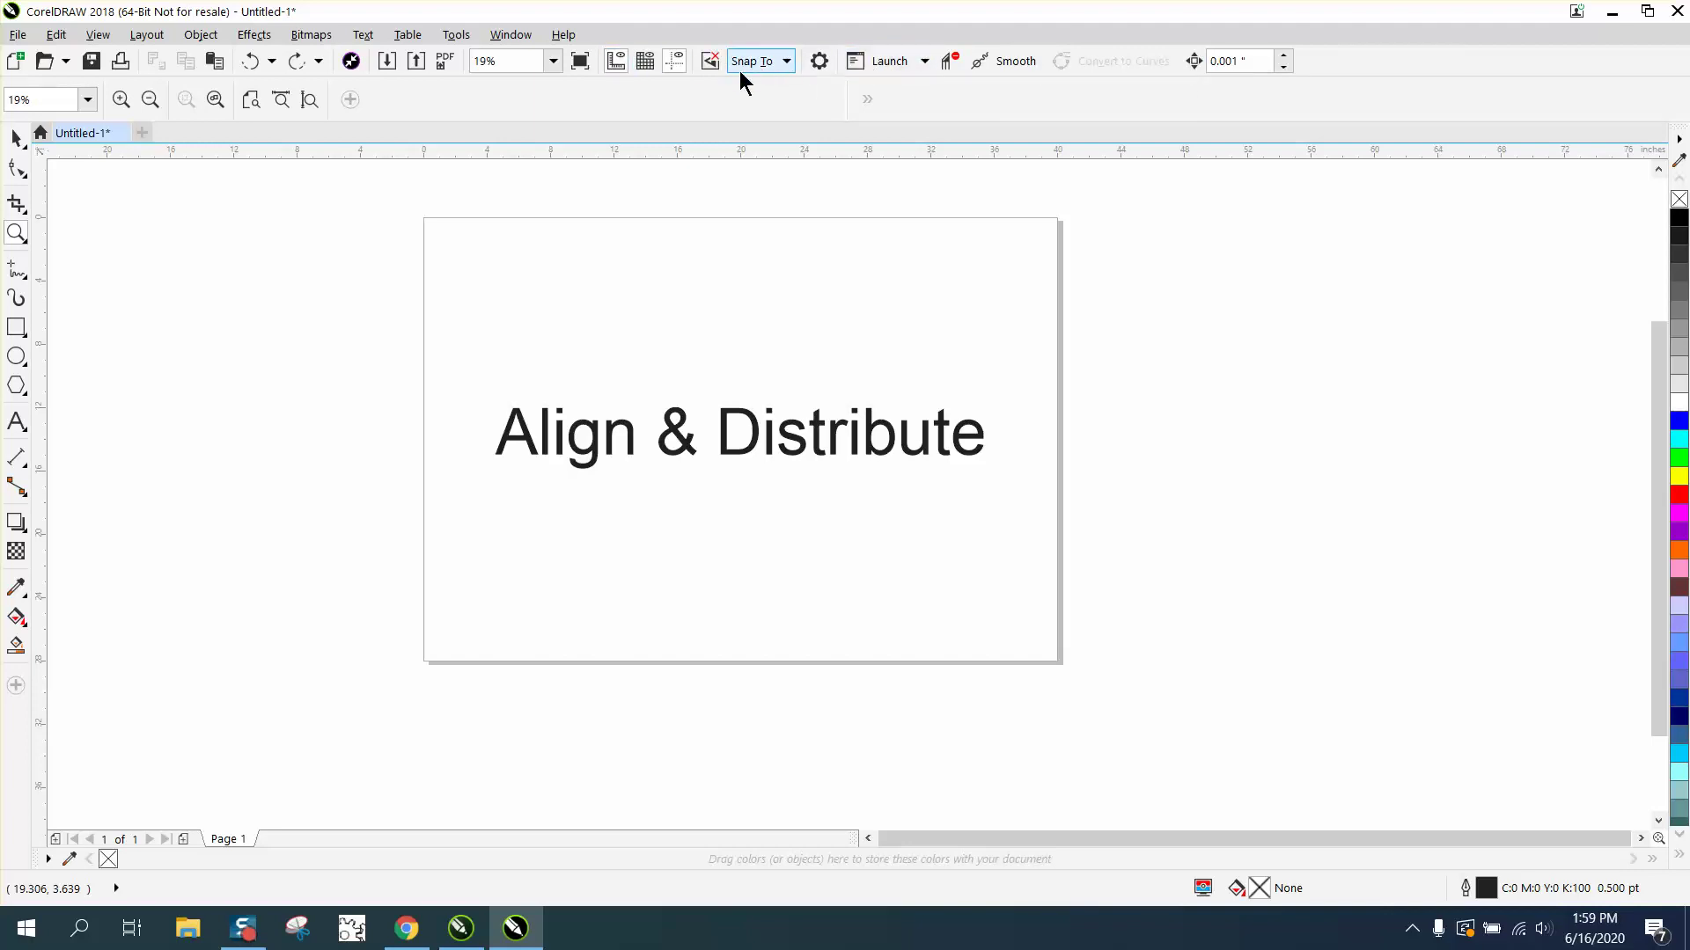
{"action": "left_click", "coordinate": [15, 138]}
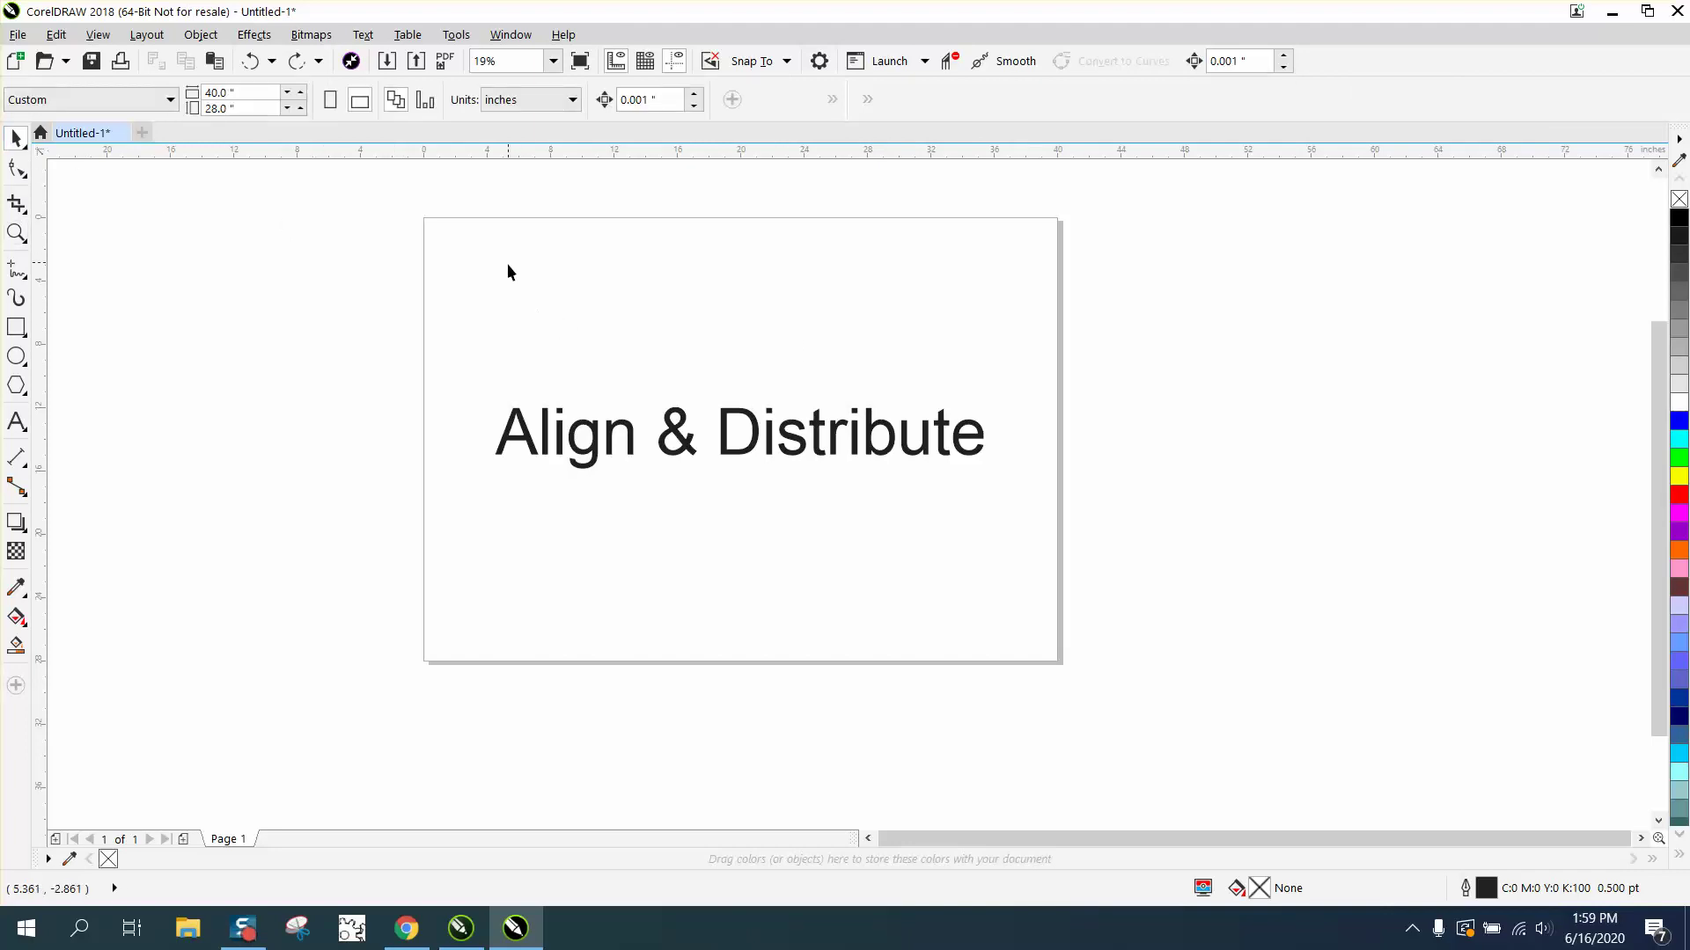
Step: Drag the Align and Distribute command from Customization > Commands onto the canvas as a new toolbar
{"action": "left_click", "coordinate": [201, 35]}
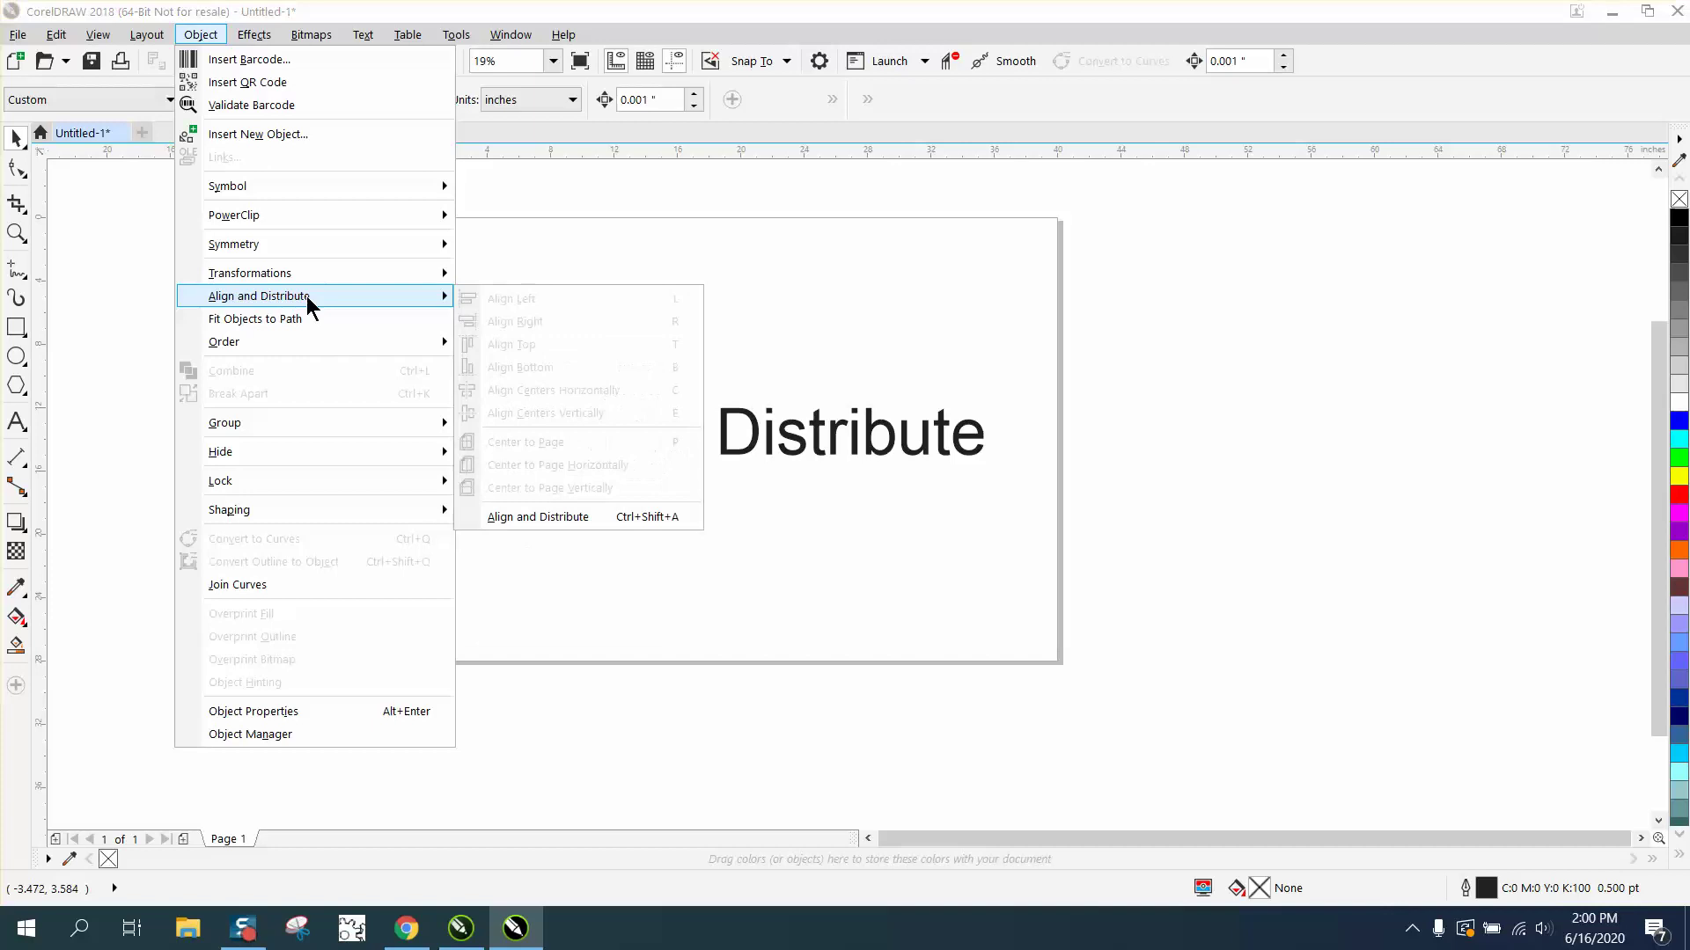
{"action": "mouse_move", "coordinate": [455, 34]}
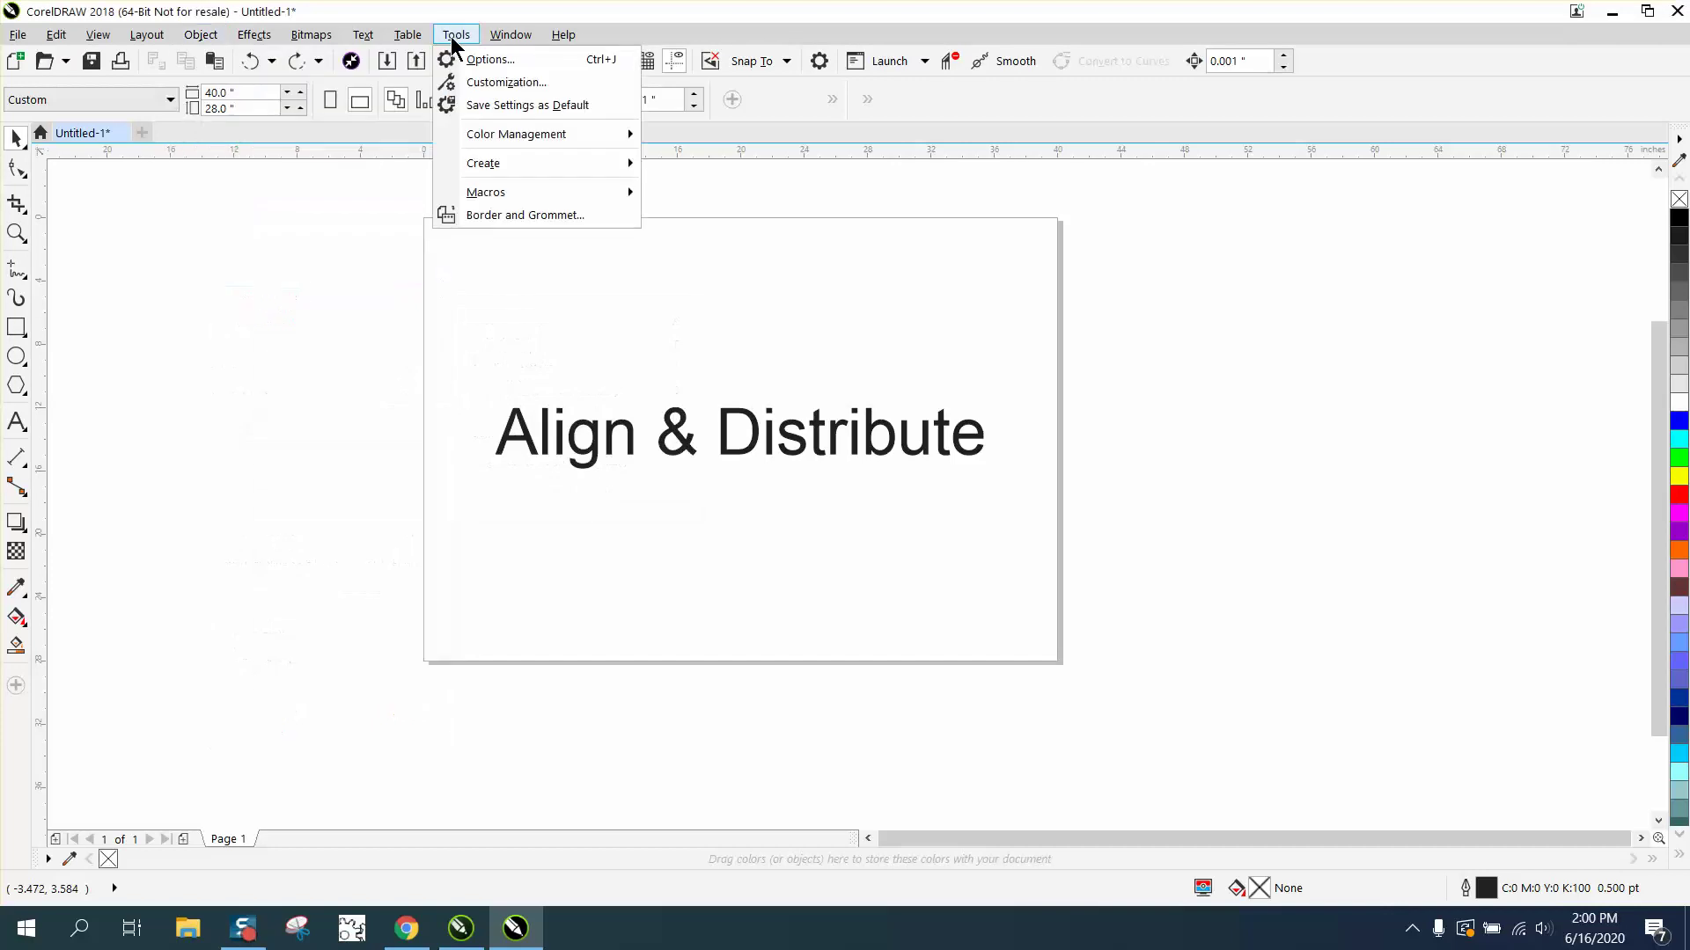
{"action": "left_click", "coordinate": [479, 79]}
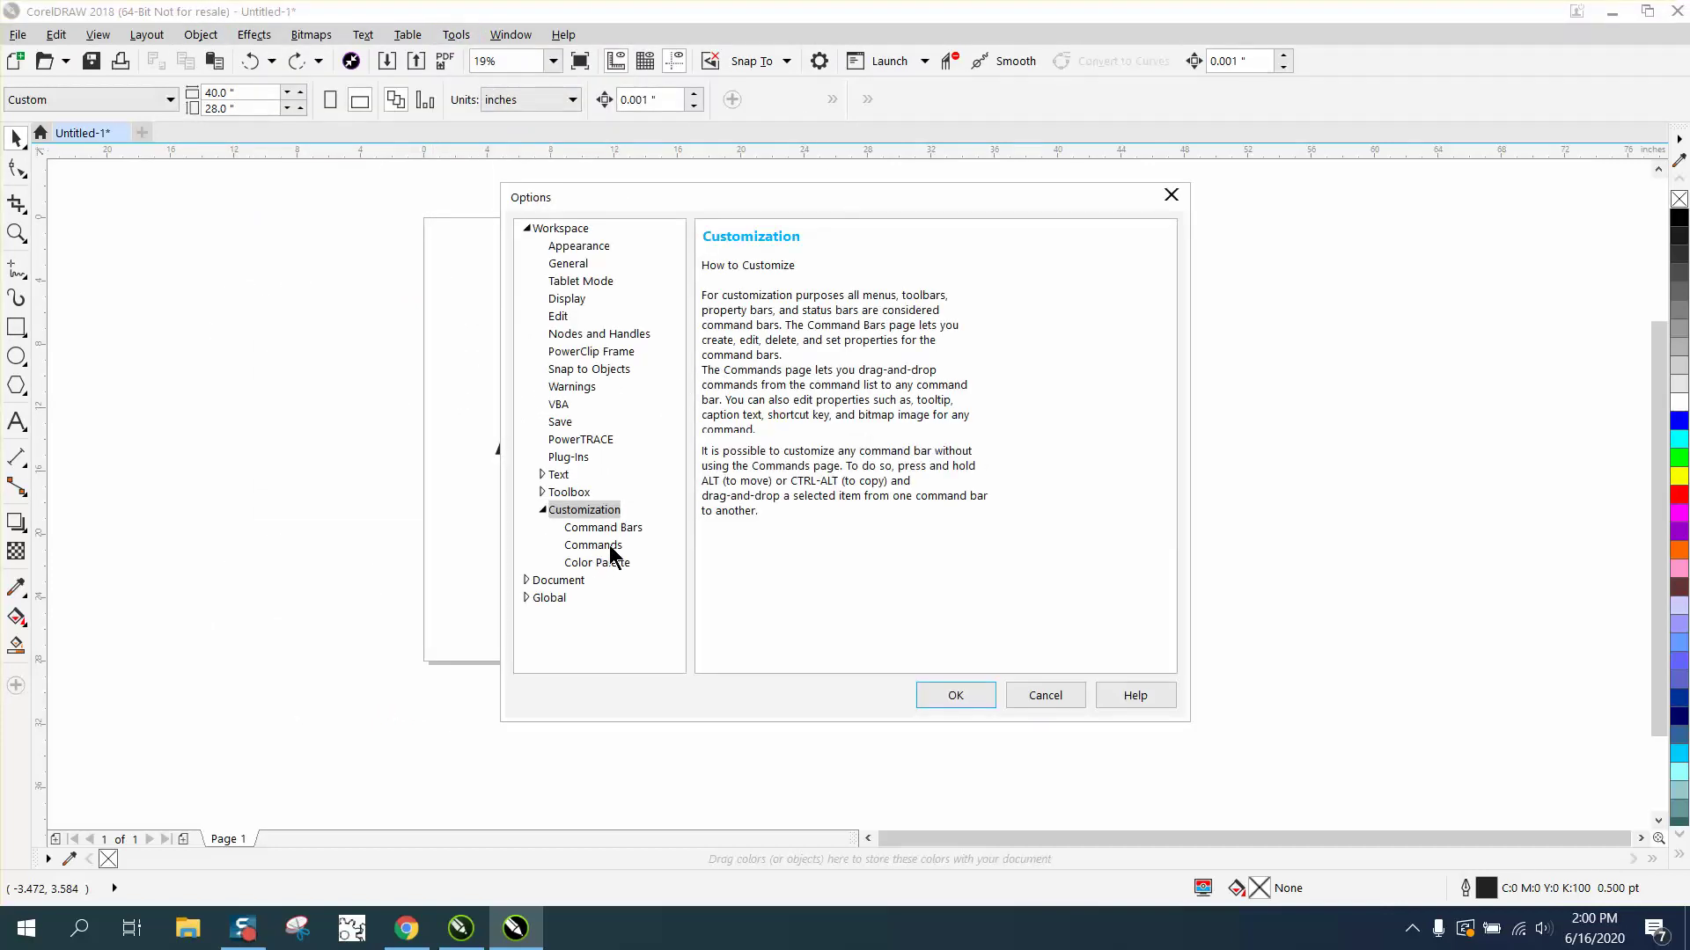
{"action": "left_click", "coordinate": [609, 548]}
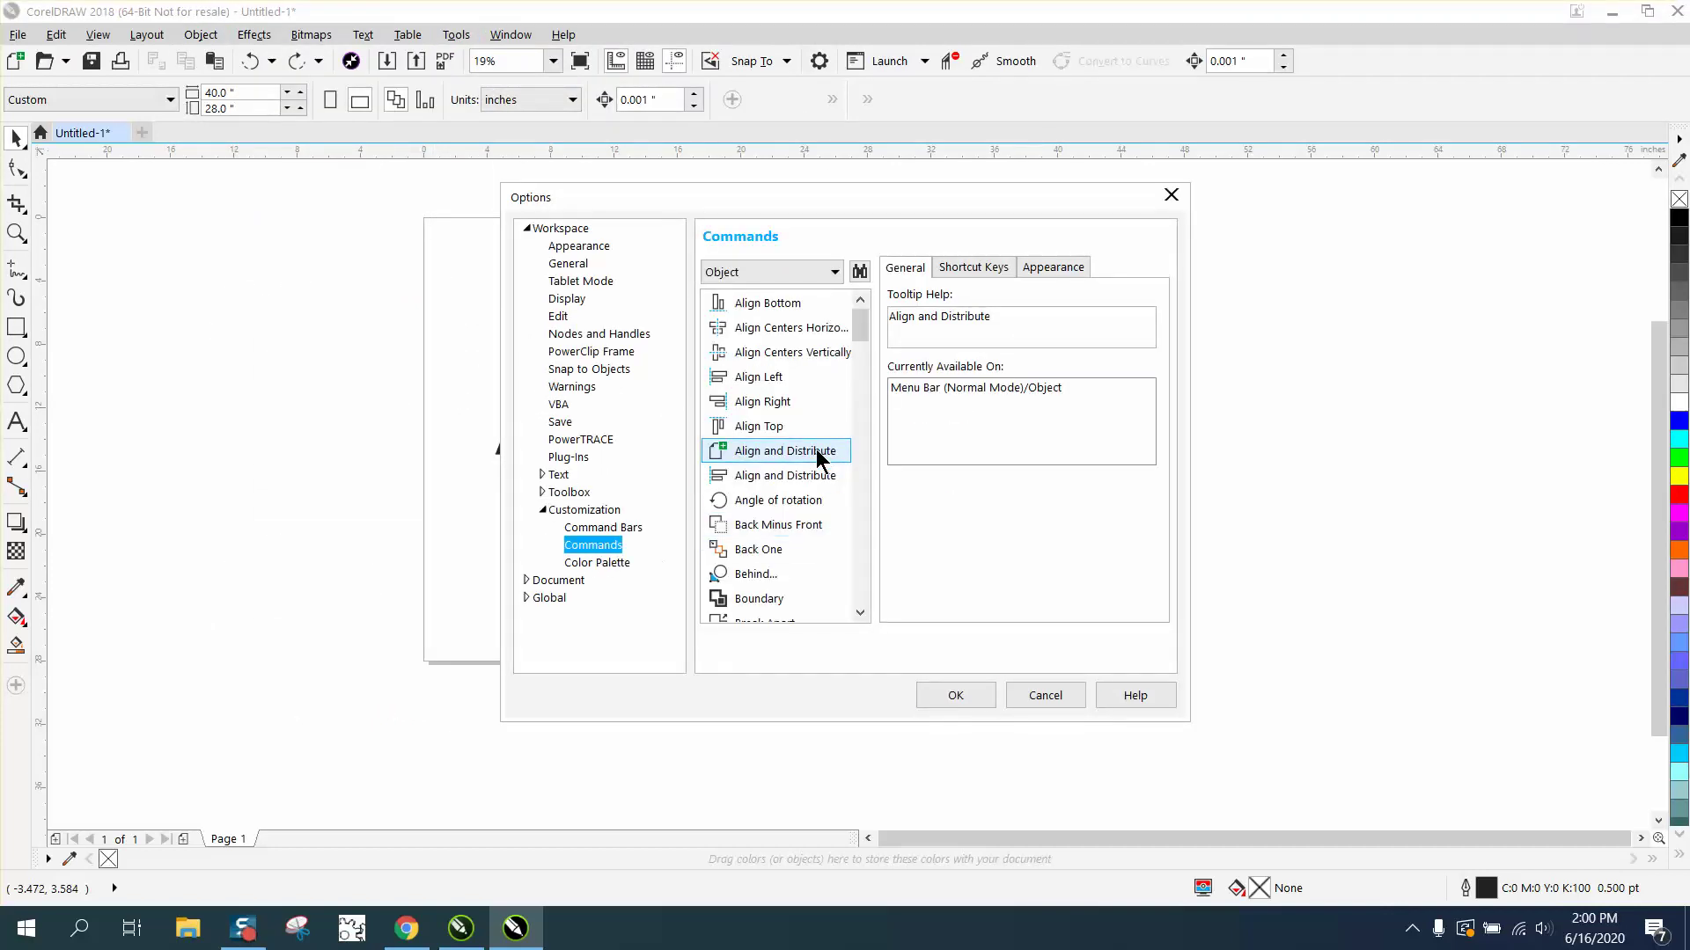
{"action": "left_click", "coordinate": [768, 479]}
{"action": "left_click_drag", "start_coordinate": [769, 482], "coordinate": [327, 370]}
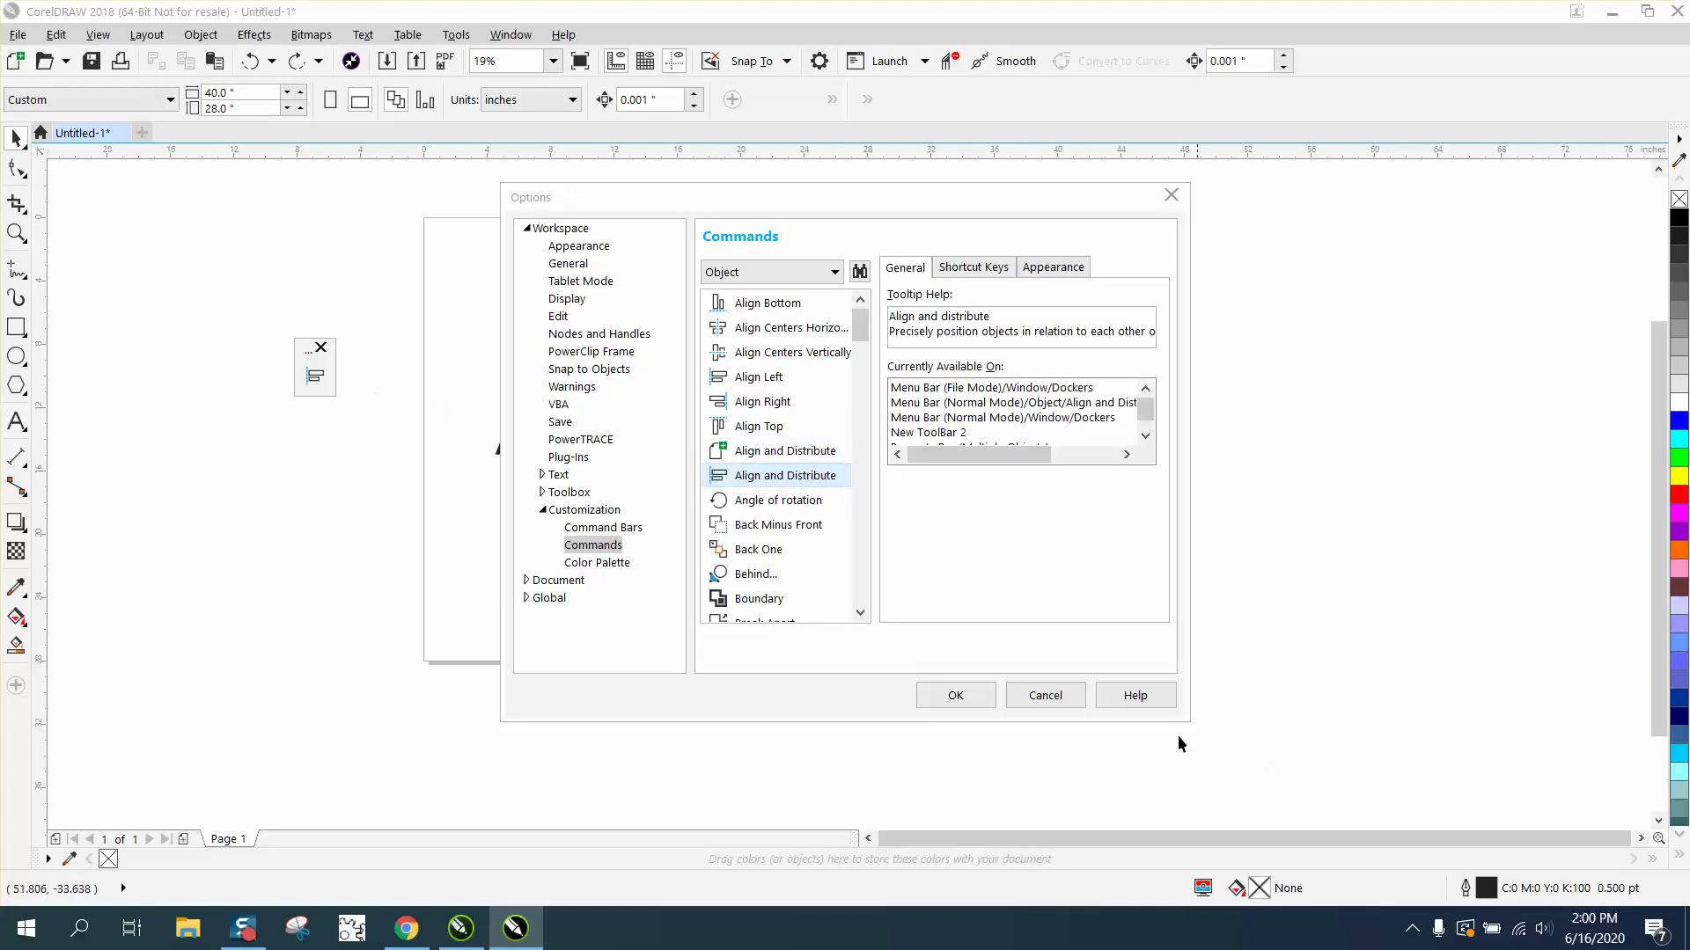
{"action": "left_click", "coordinate": [971, 700]}
Step: Move the one-button Align and Distribute toolbar up and dock it beside the existing top toolbars
{"action": "left_click_drag", "start_coordinate": [294, 354], "coordinate": [476, 350]}
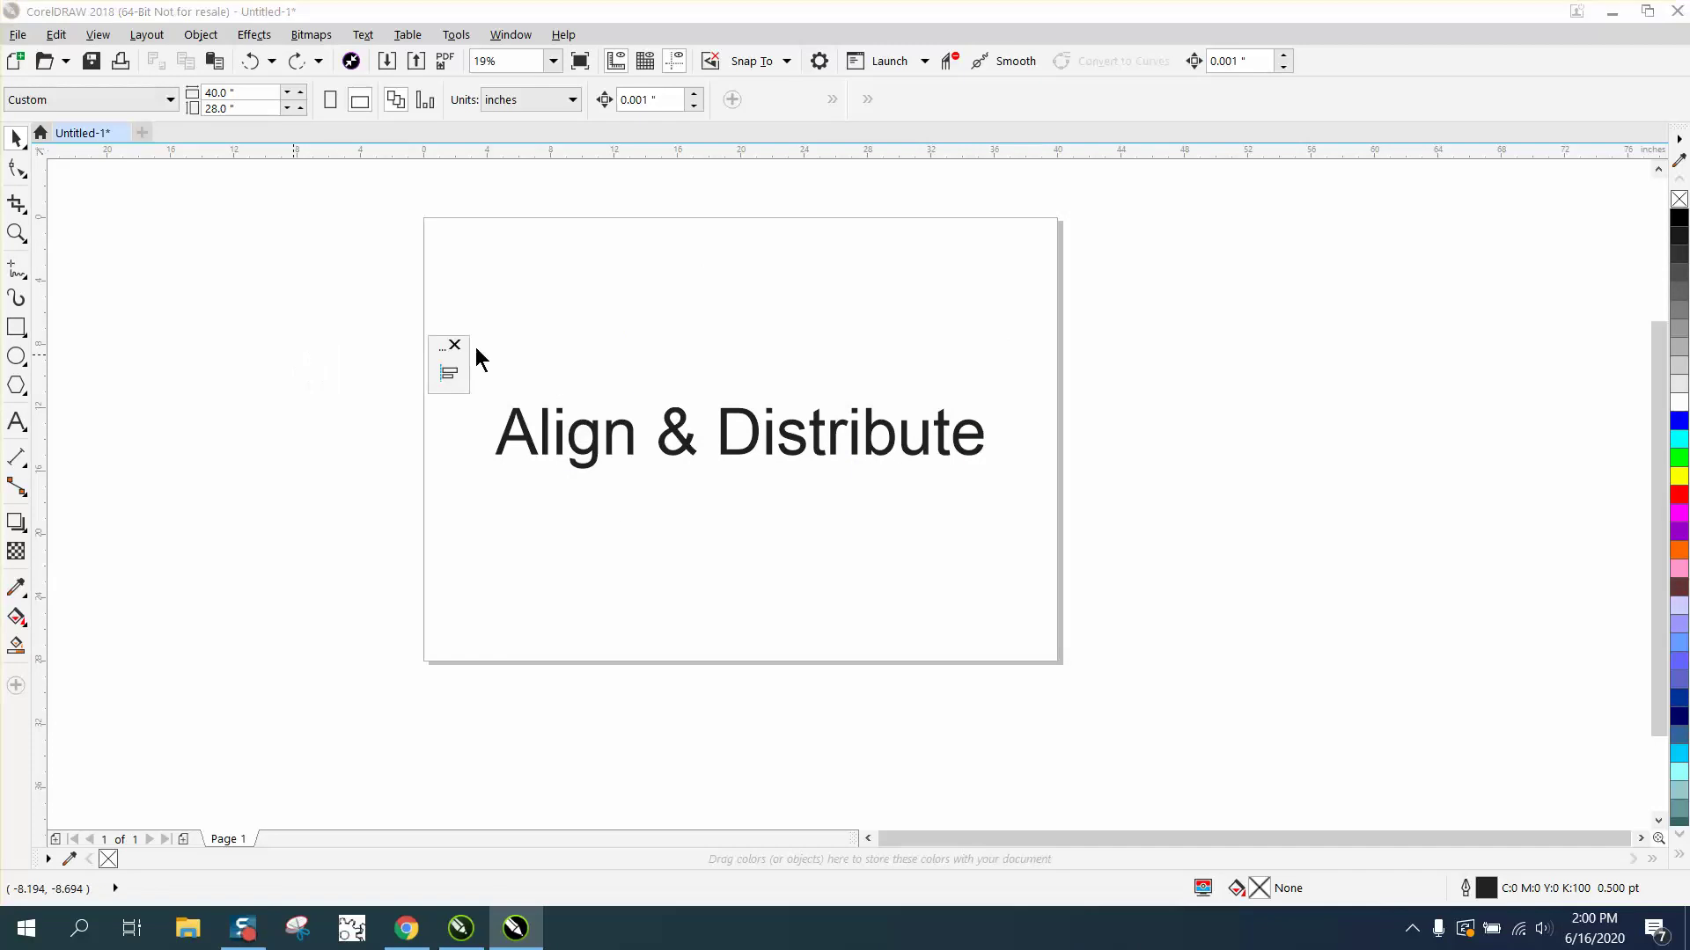
{"action": "left_click_drag", "start_coordinate": [905, 241], "coordinate": [771, 94]}
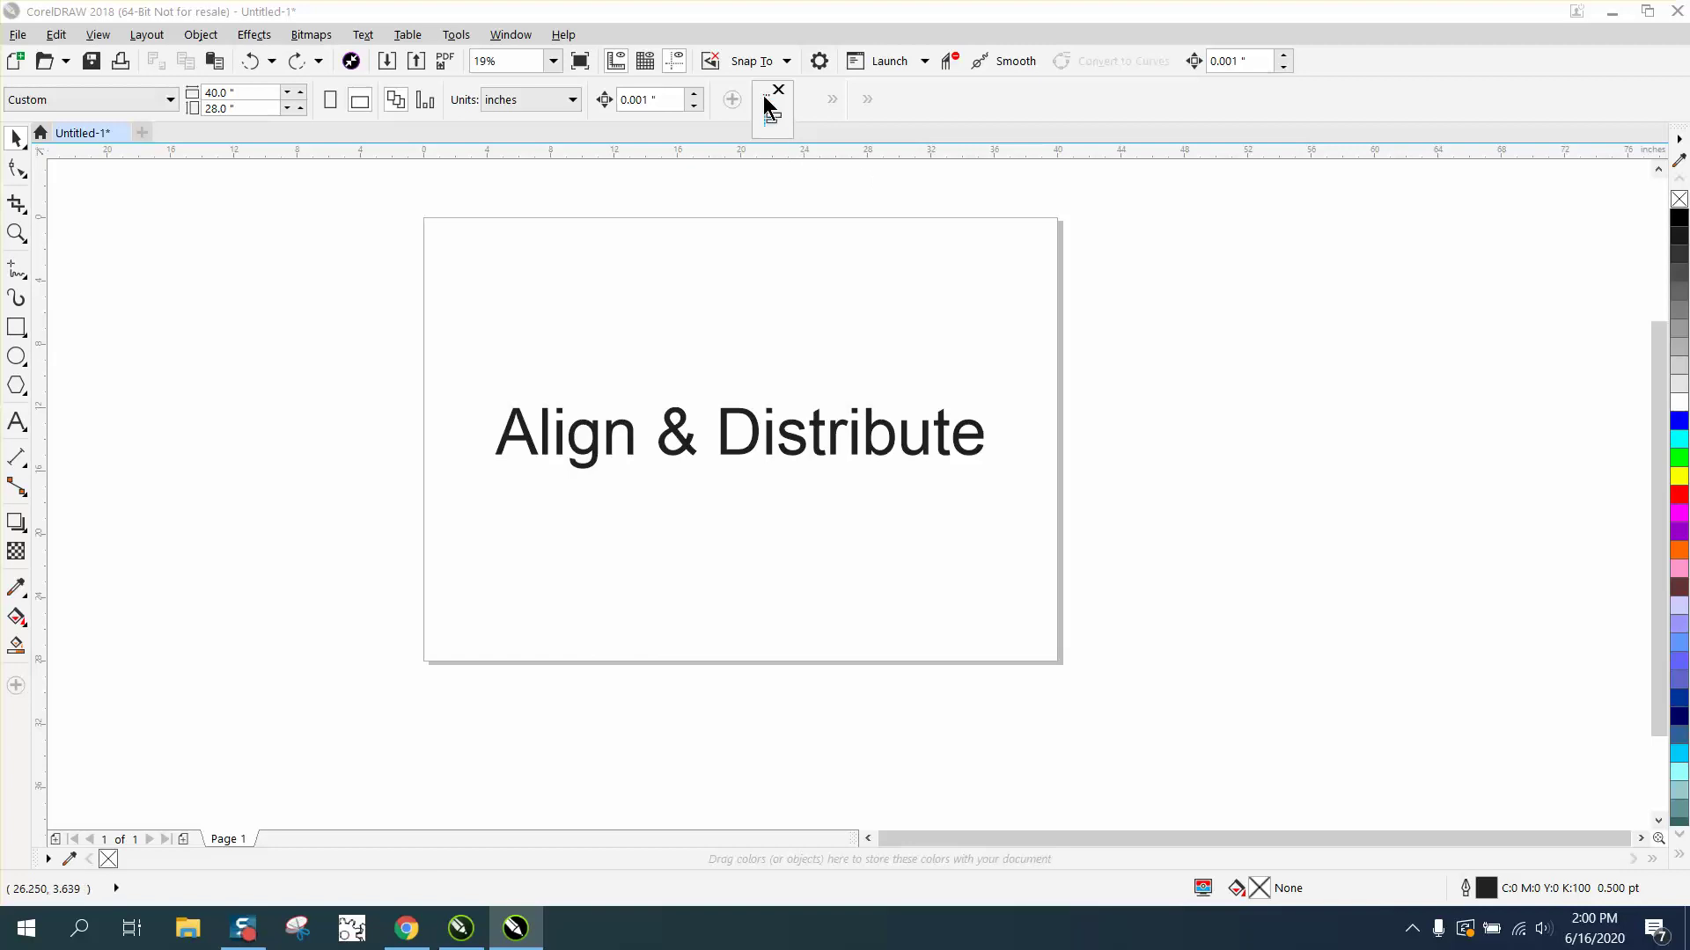
{"action": "mouse_move", "coordinate": [759, 83]}
{"action": "left_mouse_down"}
{"action": "mouse_move", "coordinate": [916, 142]}
{"action": "mouse_move", "coordinate": [939, 95]}
{"action": "left_mouse_up"}
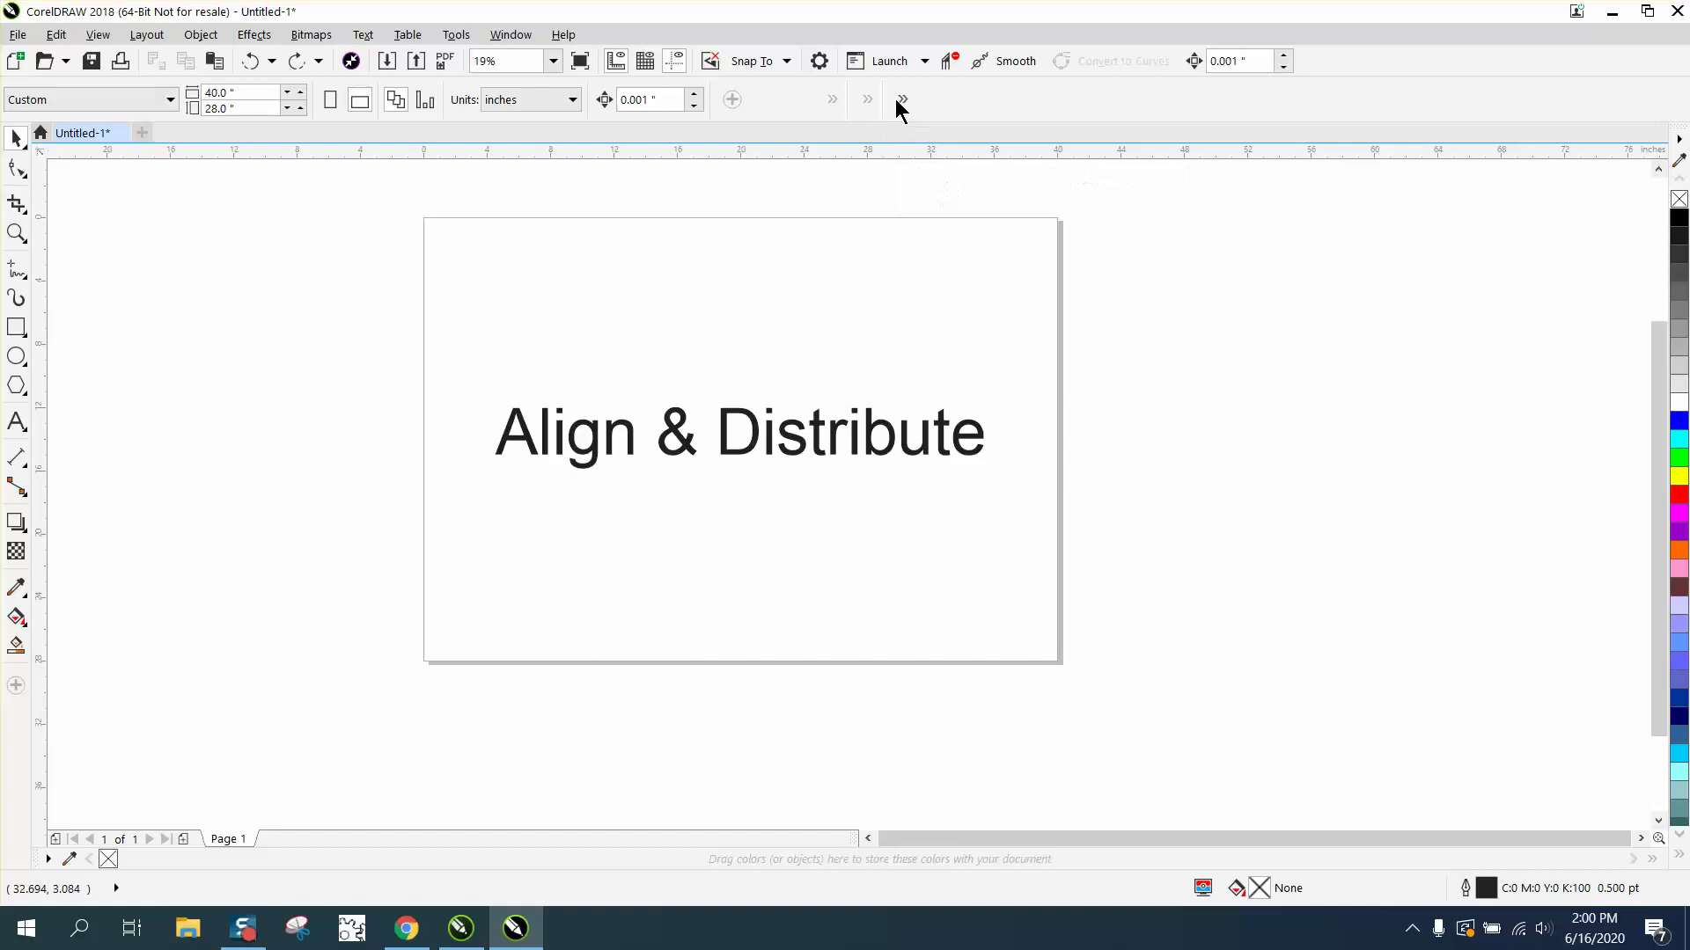
{"action": "left_click", "coordinate": [892, 139]}
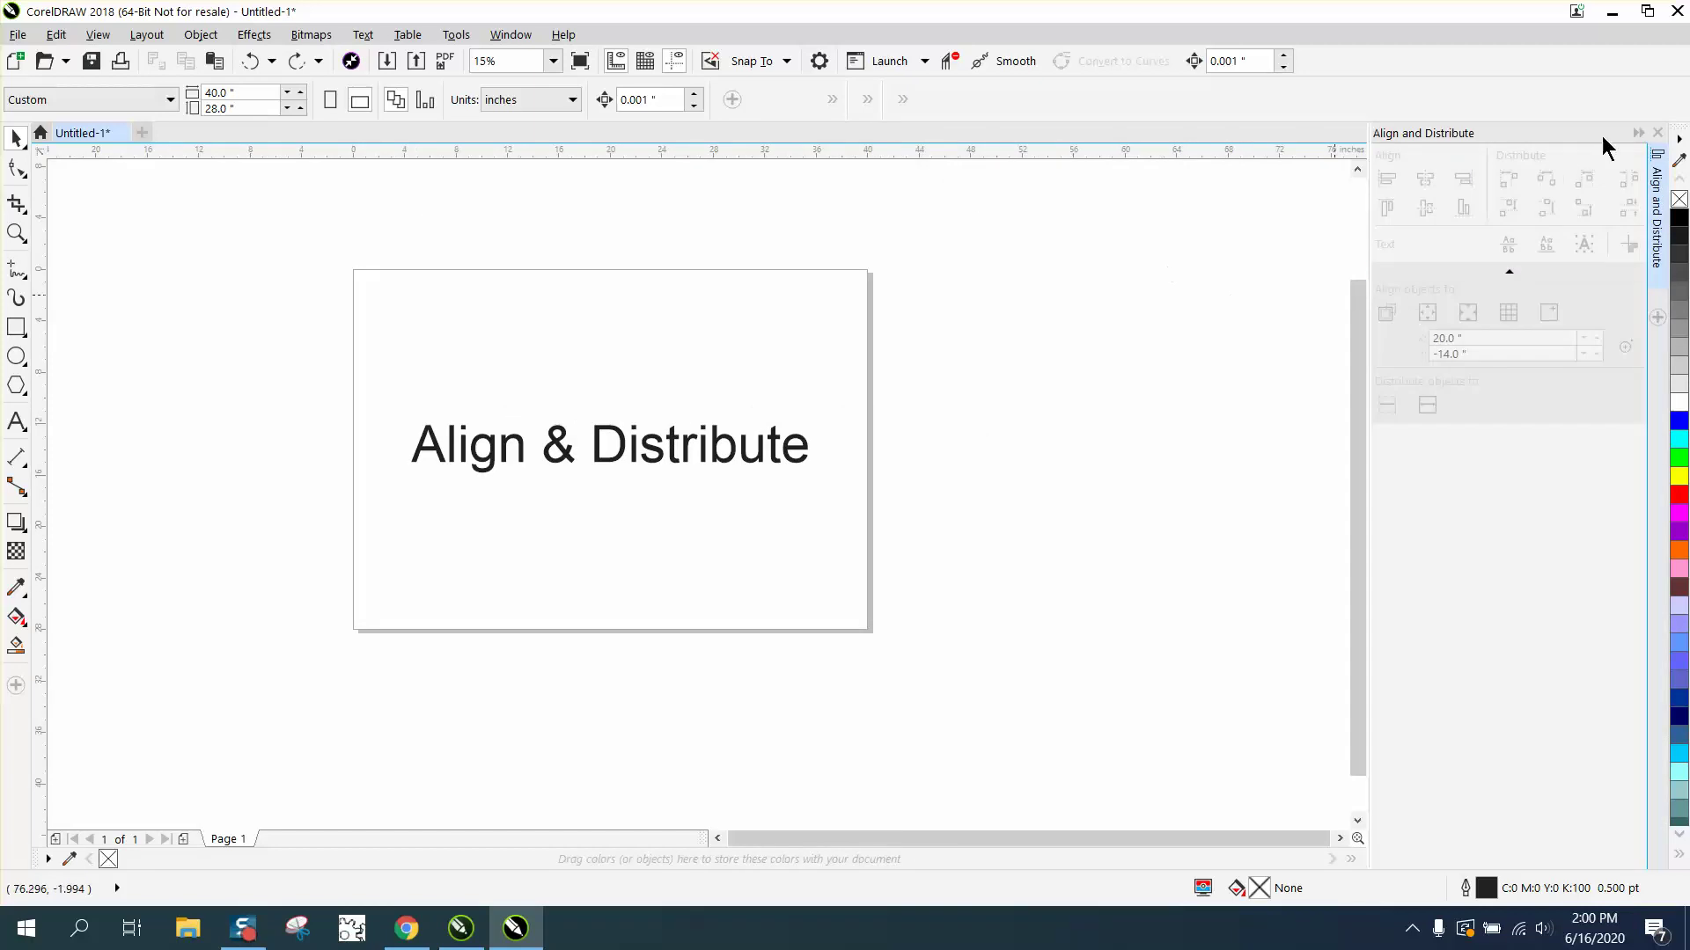
{"action": "left_click", "coordinate": [1657, 133]}
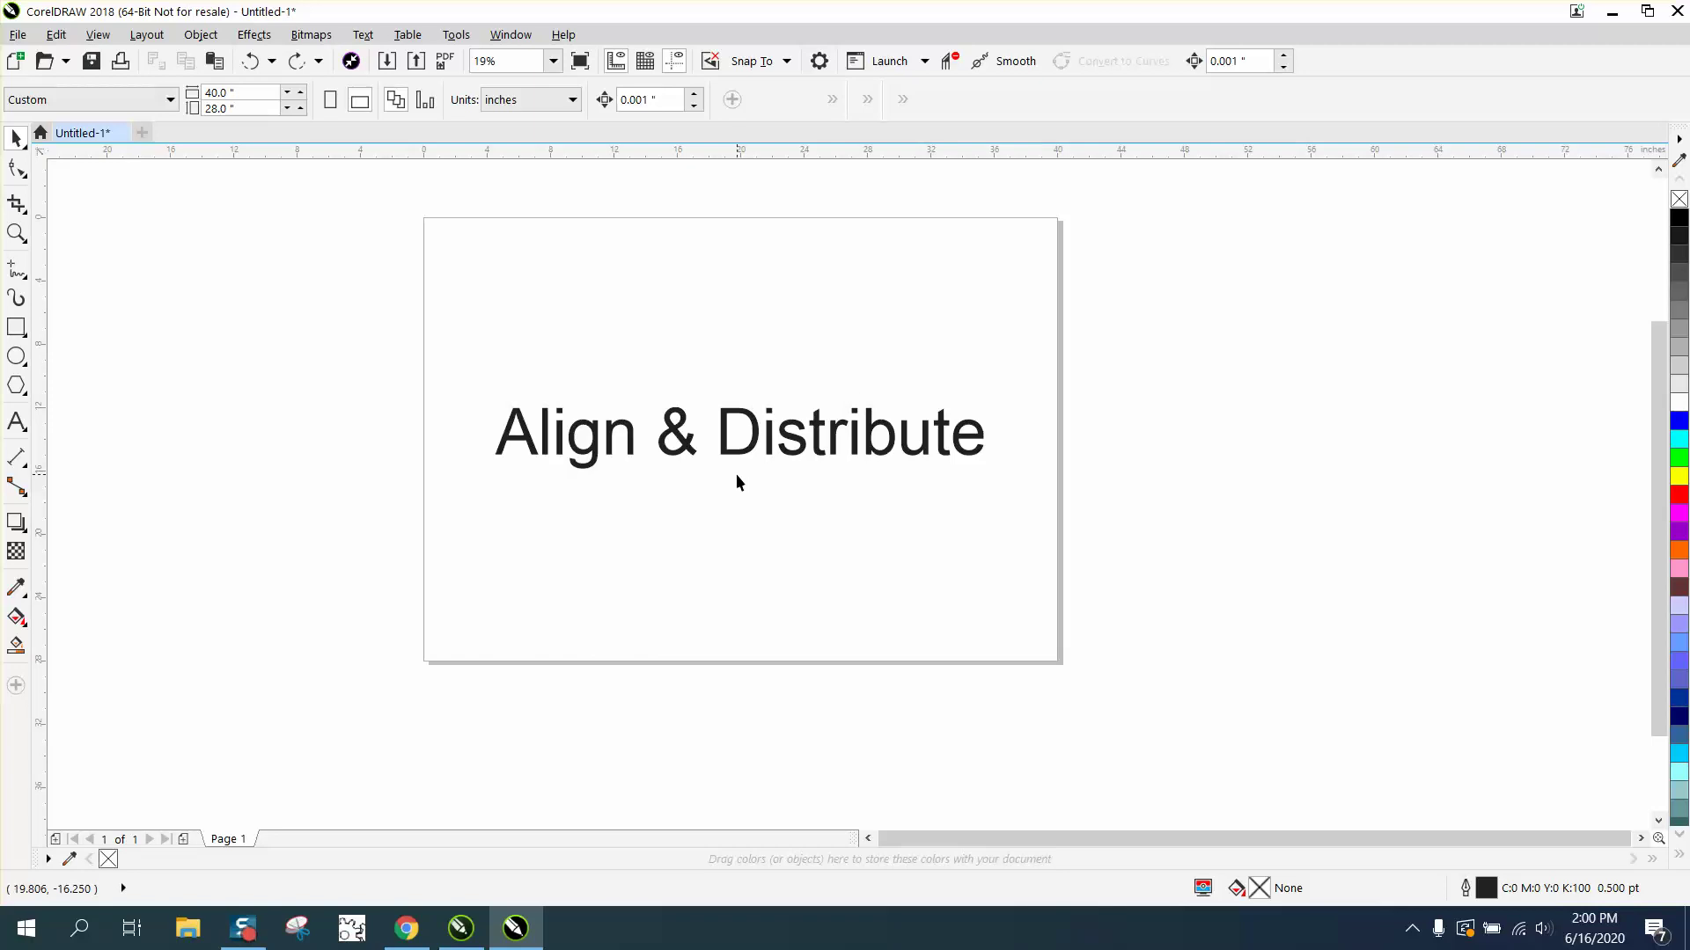
Step: Bring up the Shortcut Keys settings for the Align and Distribute command in Customization
{"action": "left_click", "coordinate": [451, 33]}
{"action": "left_click", "coordinate": [486, 79]}
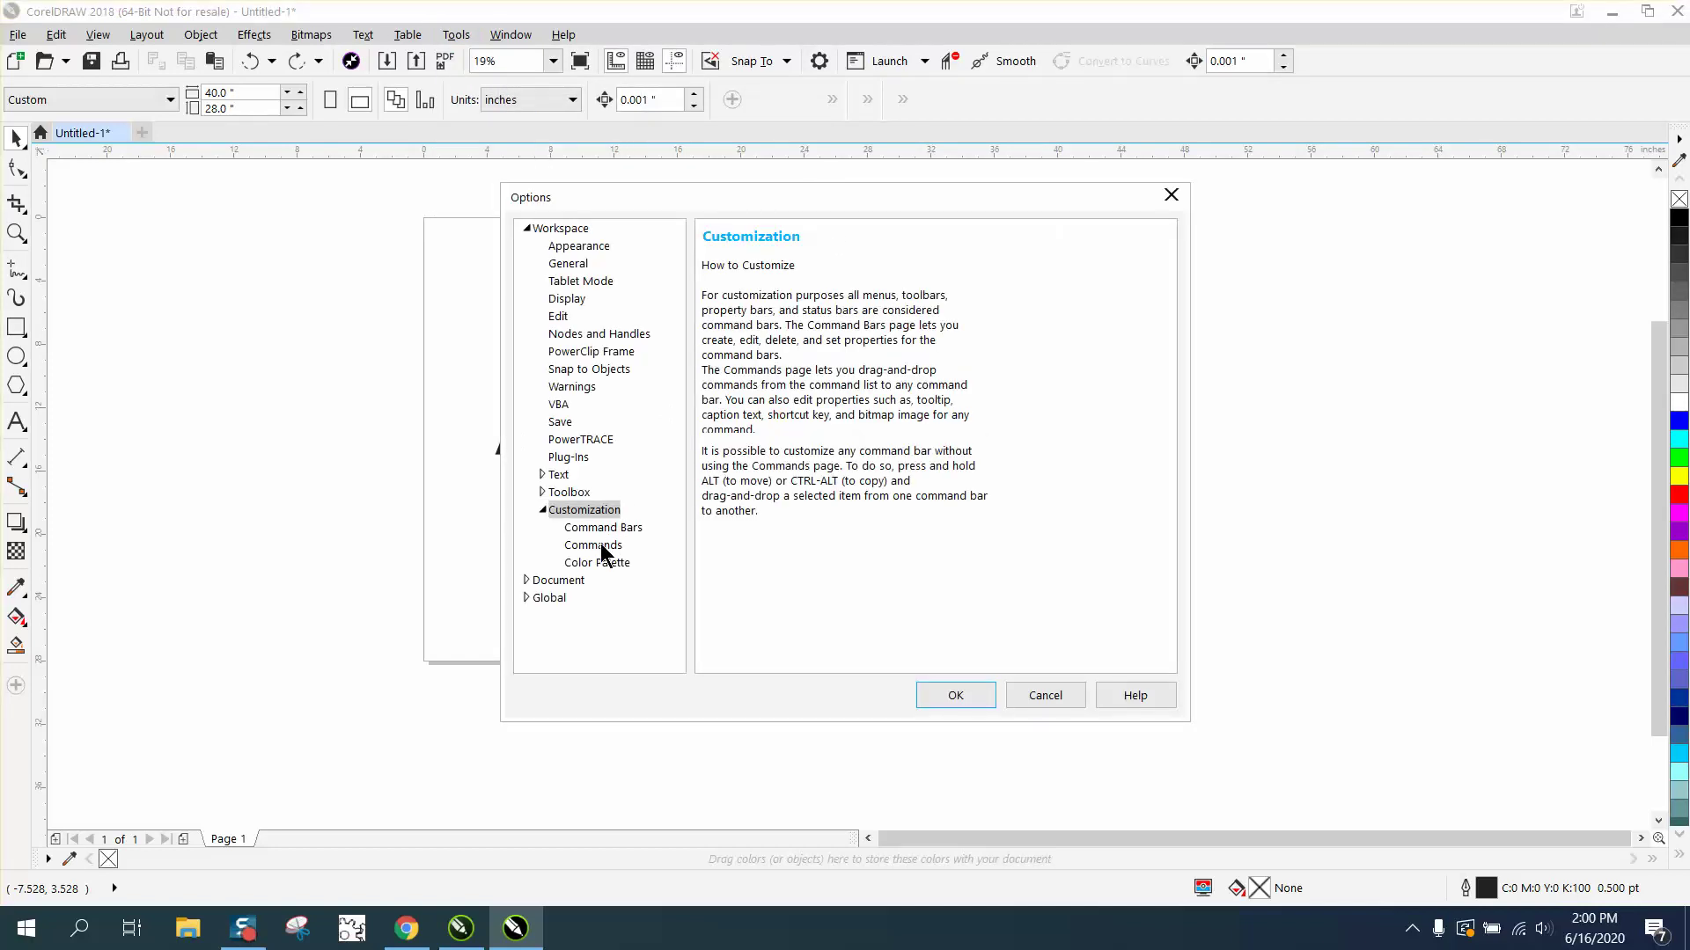
{"action": "left_click", "coordinate": [600, 545]}
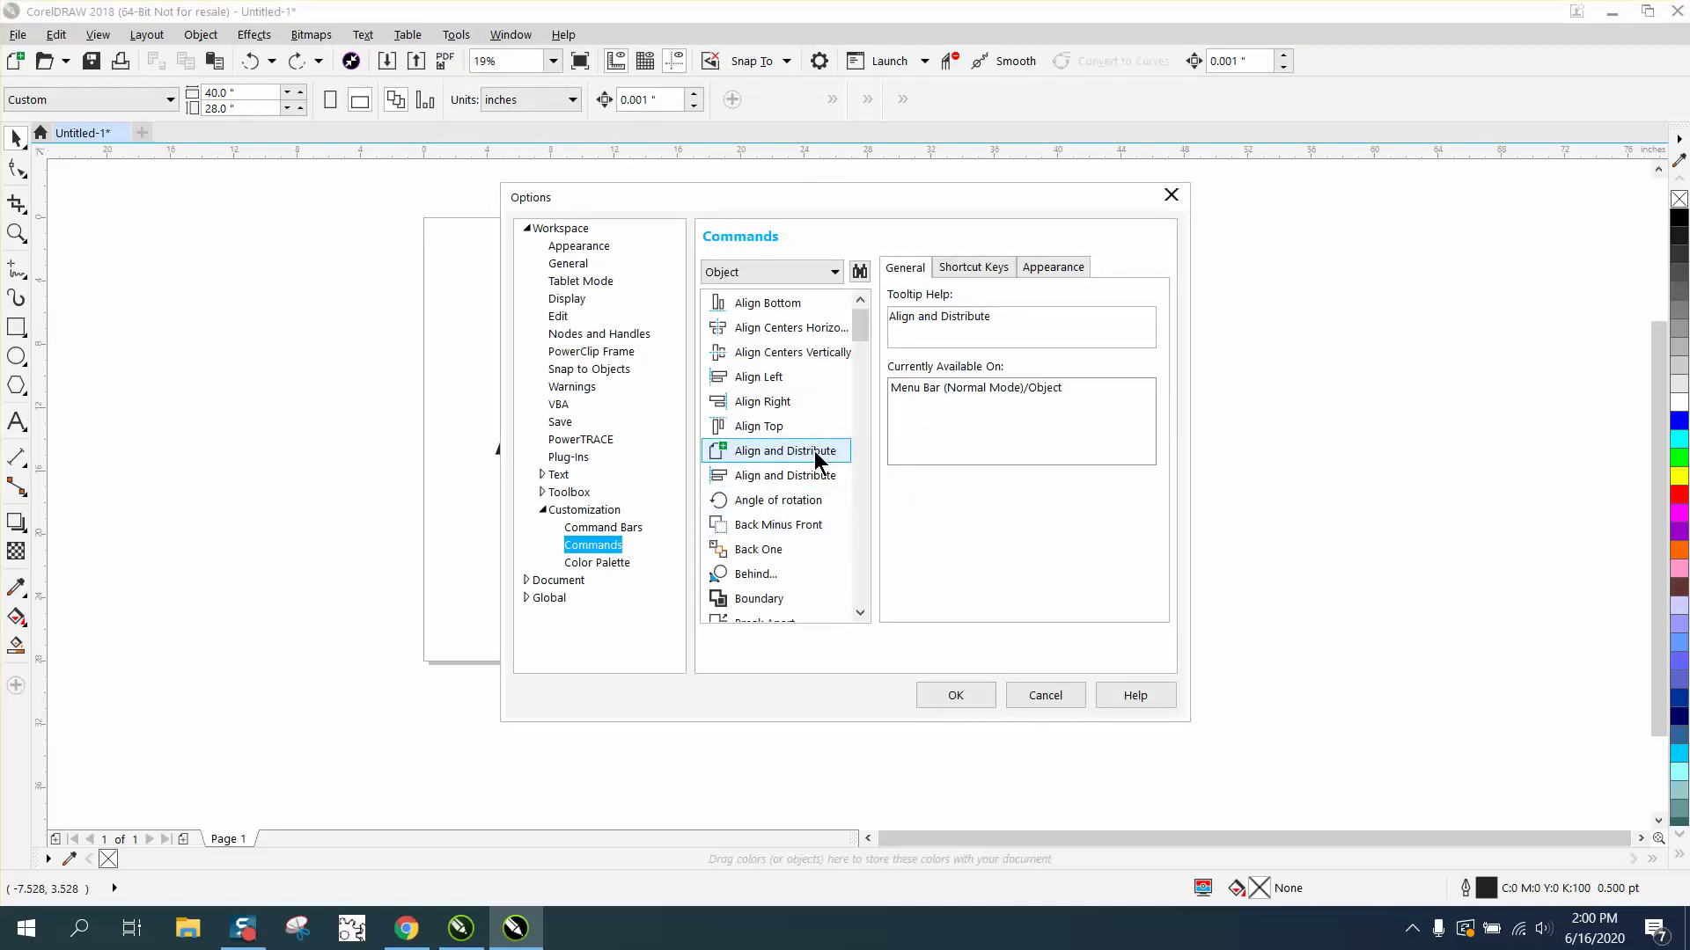
{"action": "left_click", "coordinate": [805, 476]}
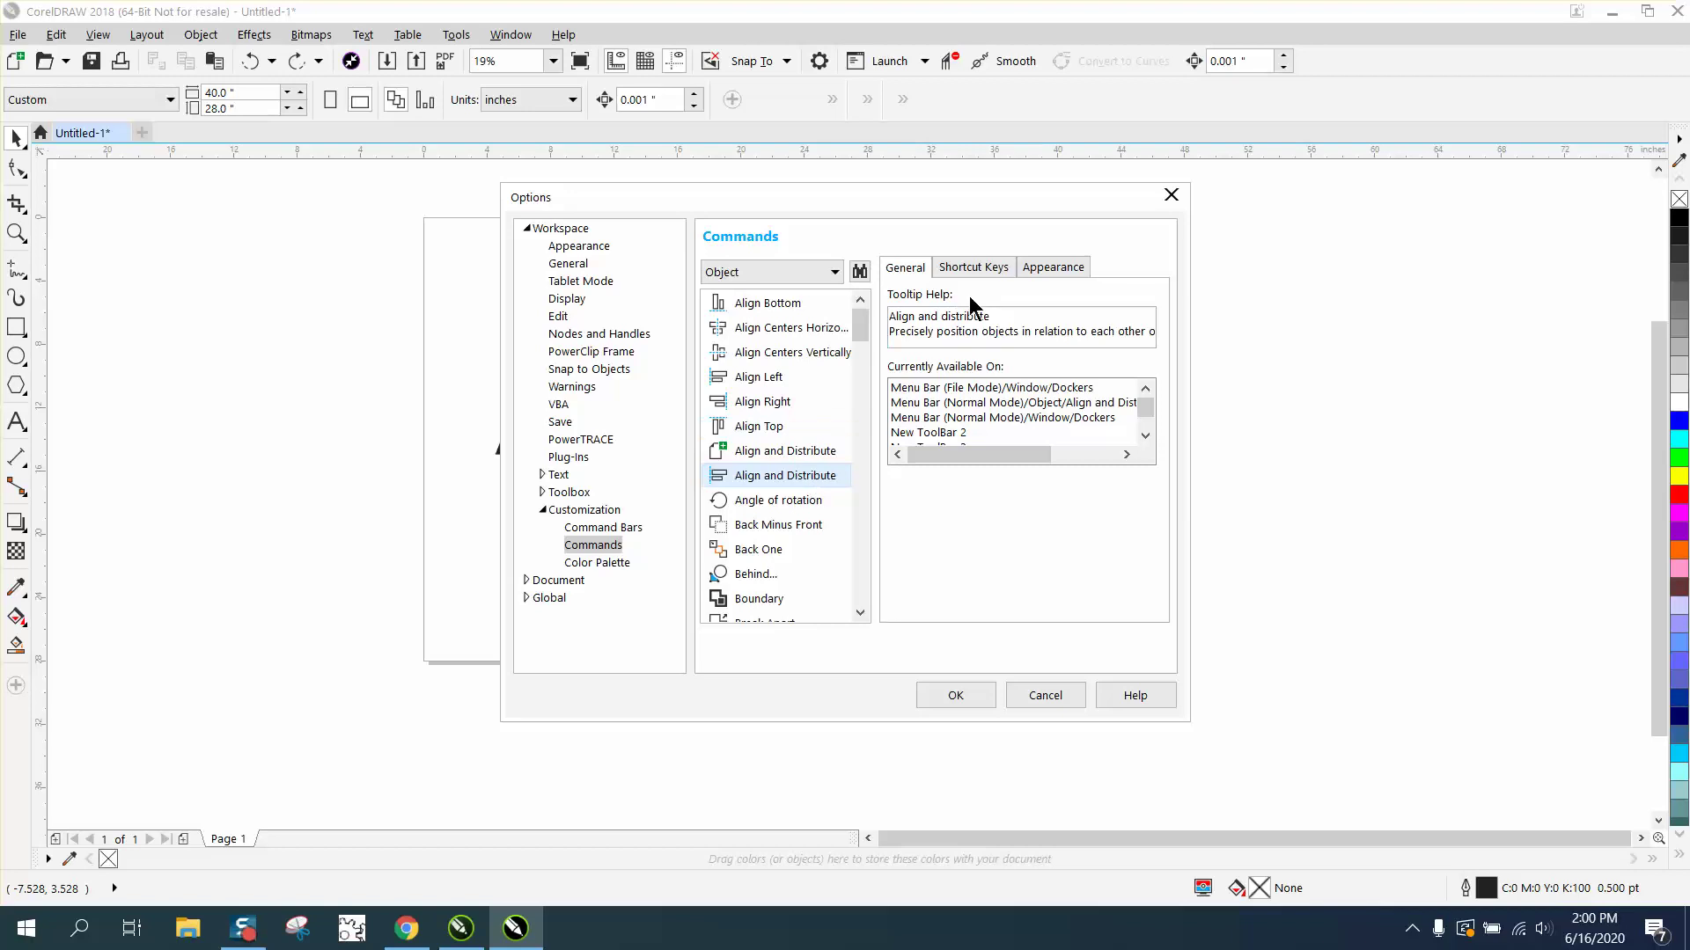
{"action": "left_click", "coordinate": [986, 269]}
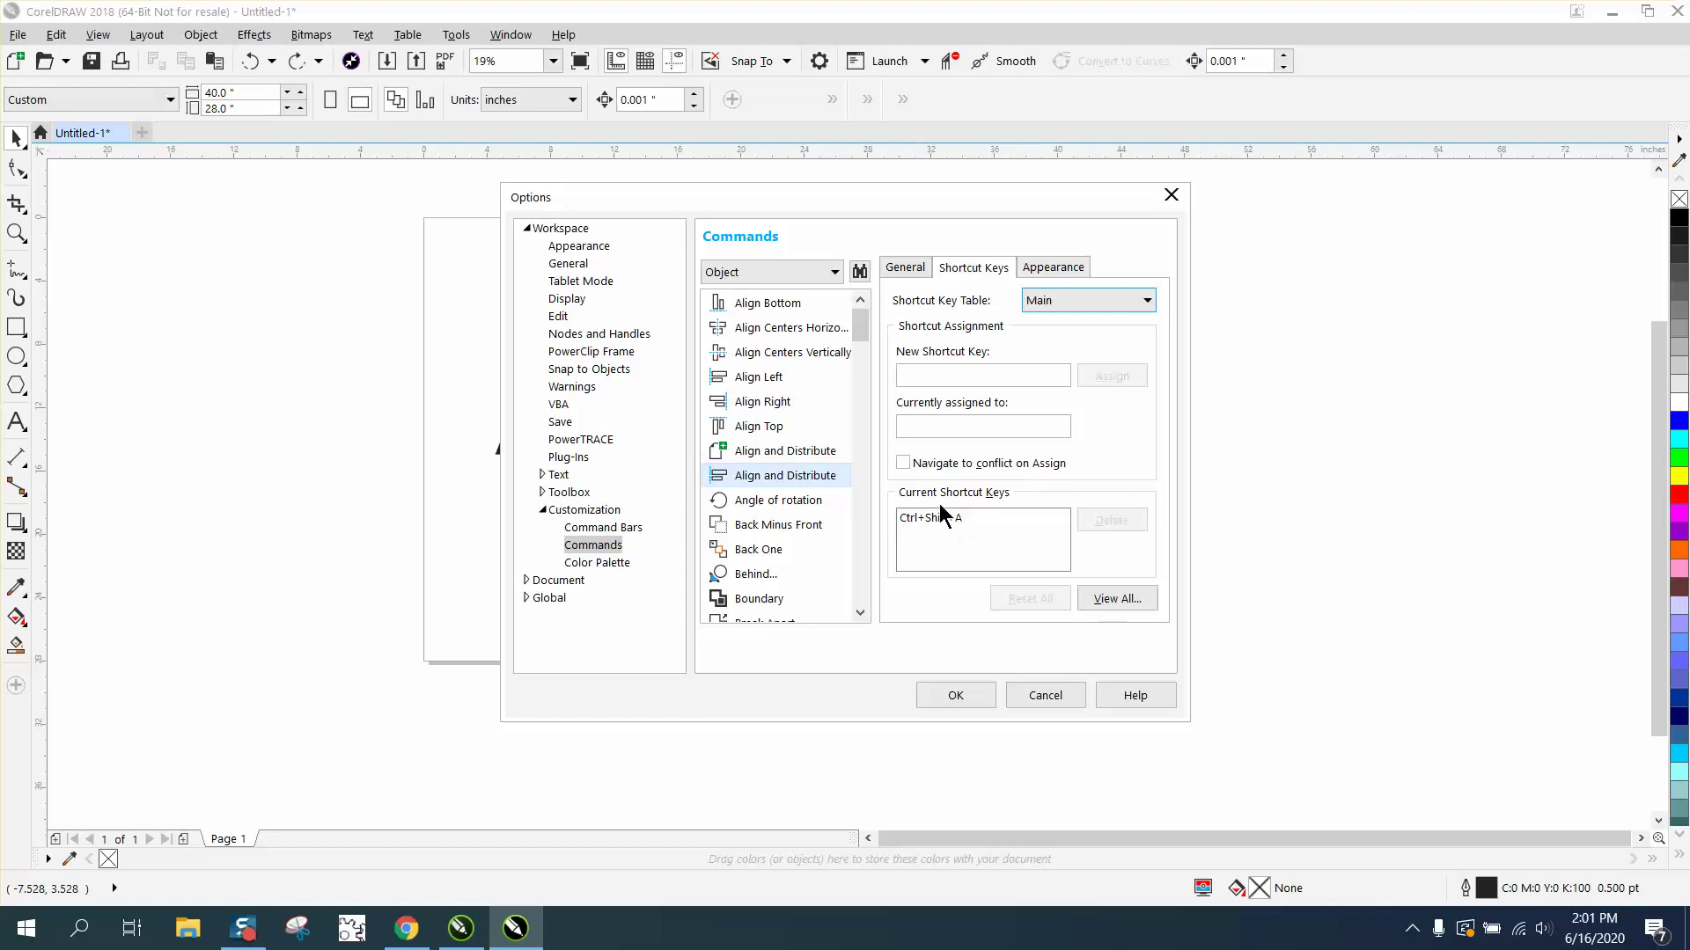
Step: Assign the new shortcut D,A to Align and Distribute and close Options
{"action": "left_click", "coordinate": [938, 376]}
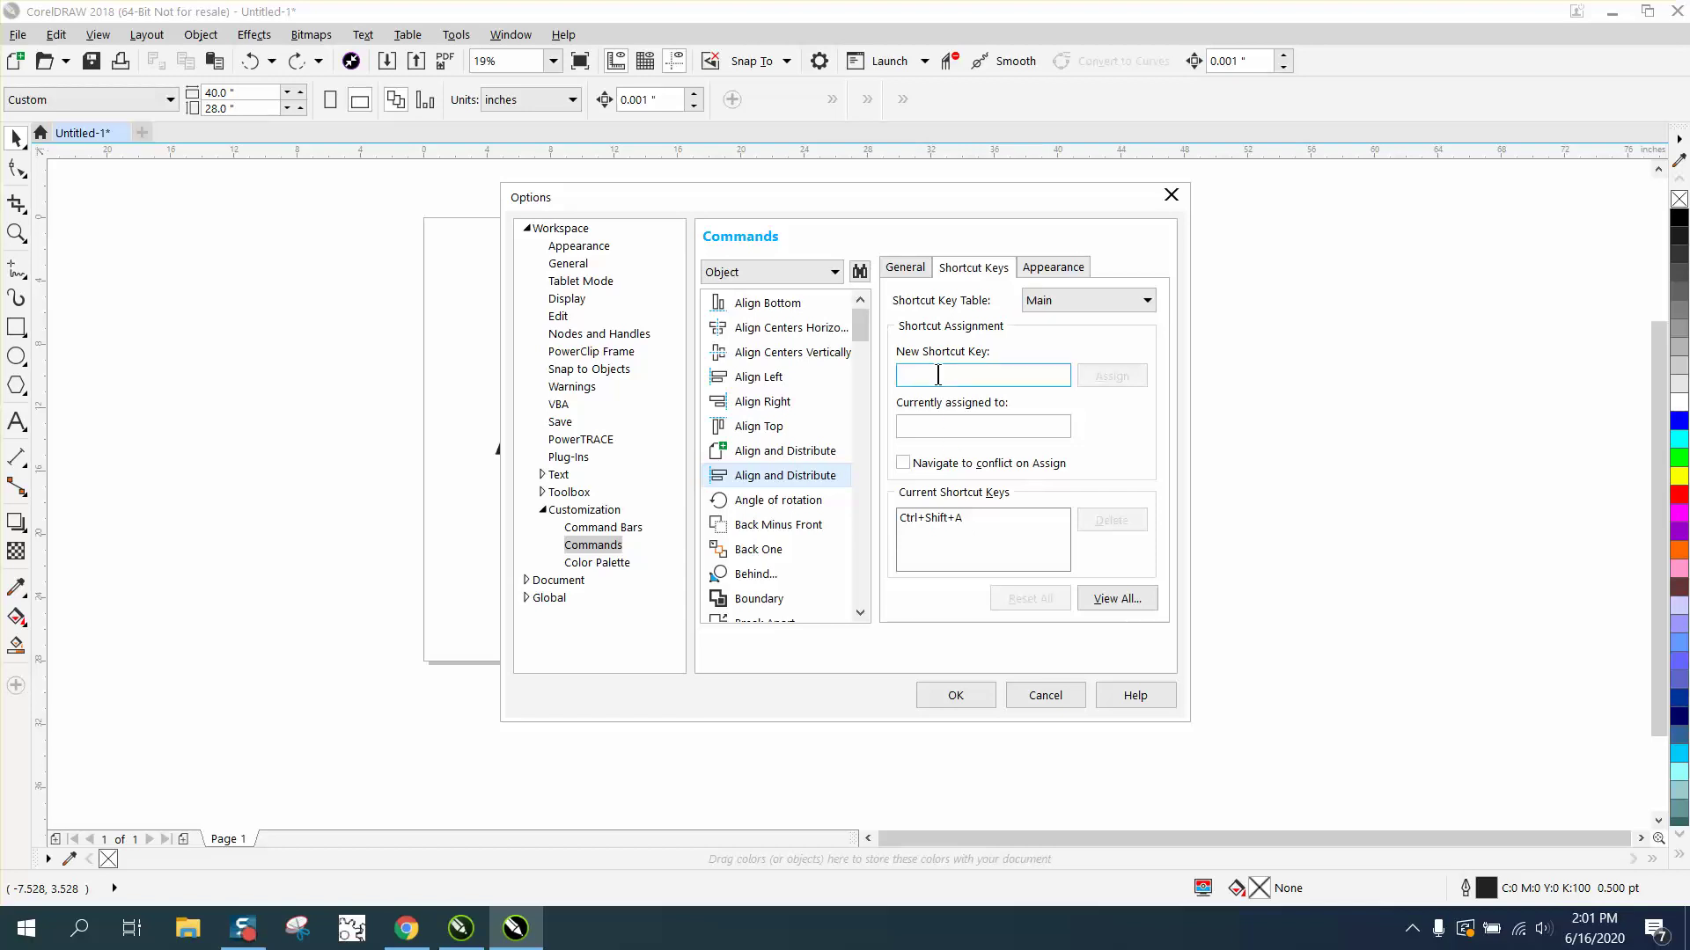
{"action": "key", "text": "d"}
{"action": "key", "text": "a"}
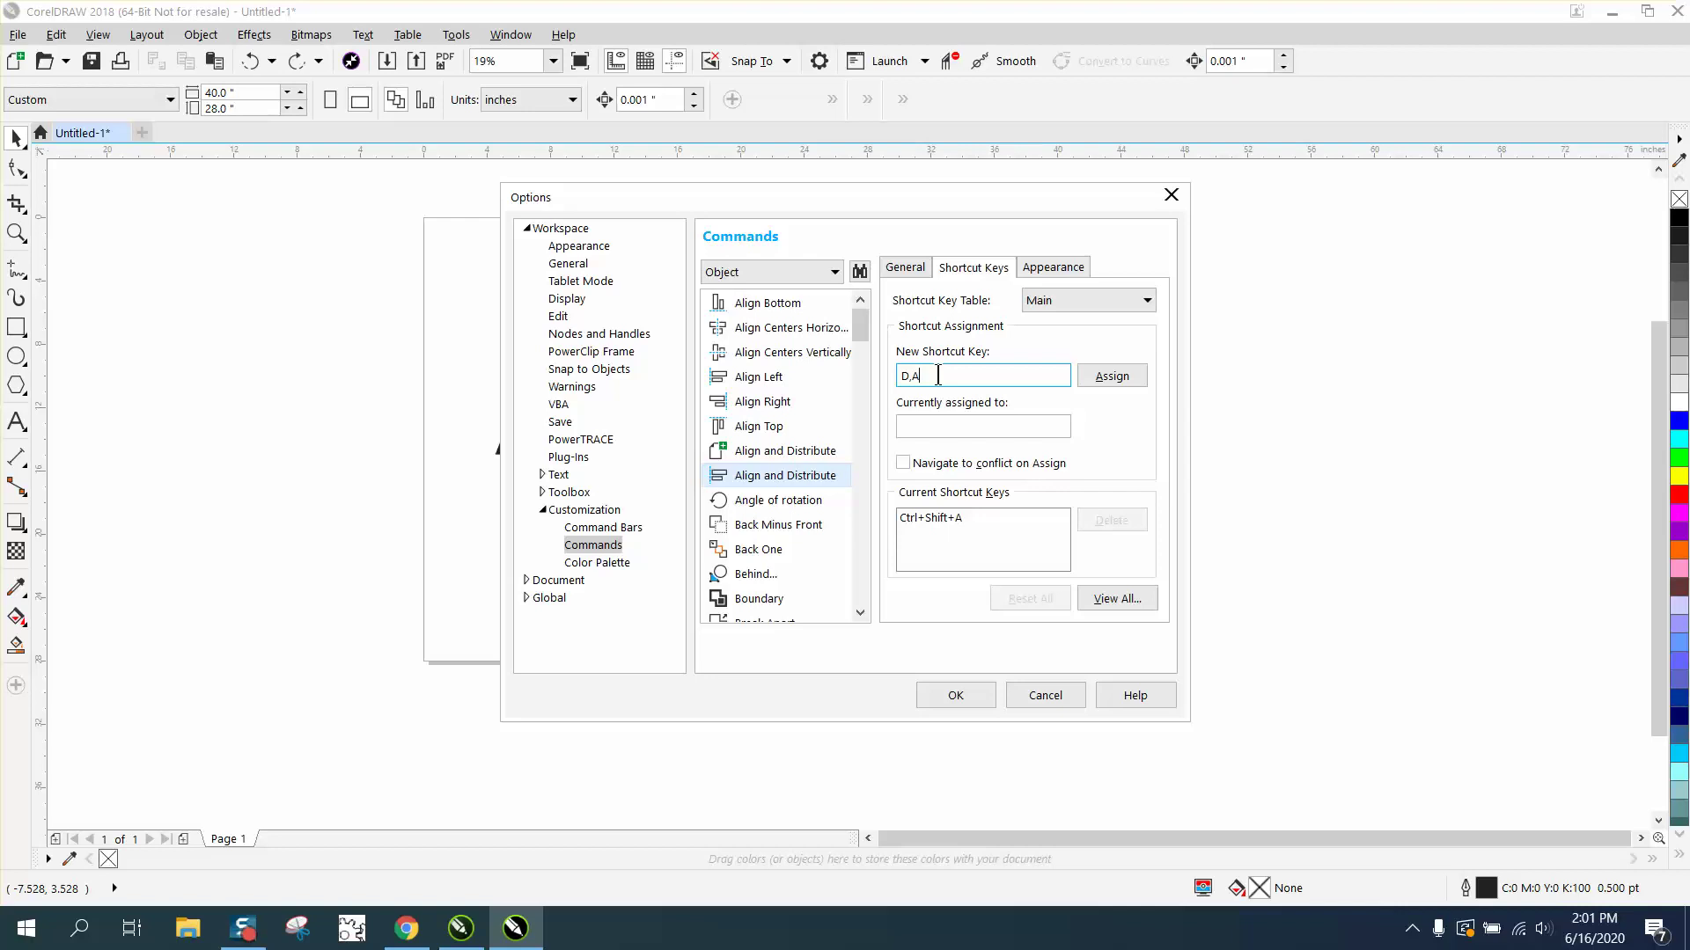
{"action": "left_click", "coordinate": [1122, 381]}
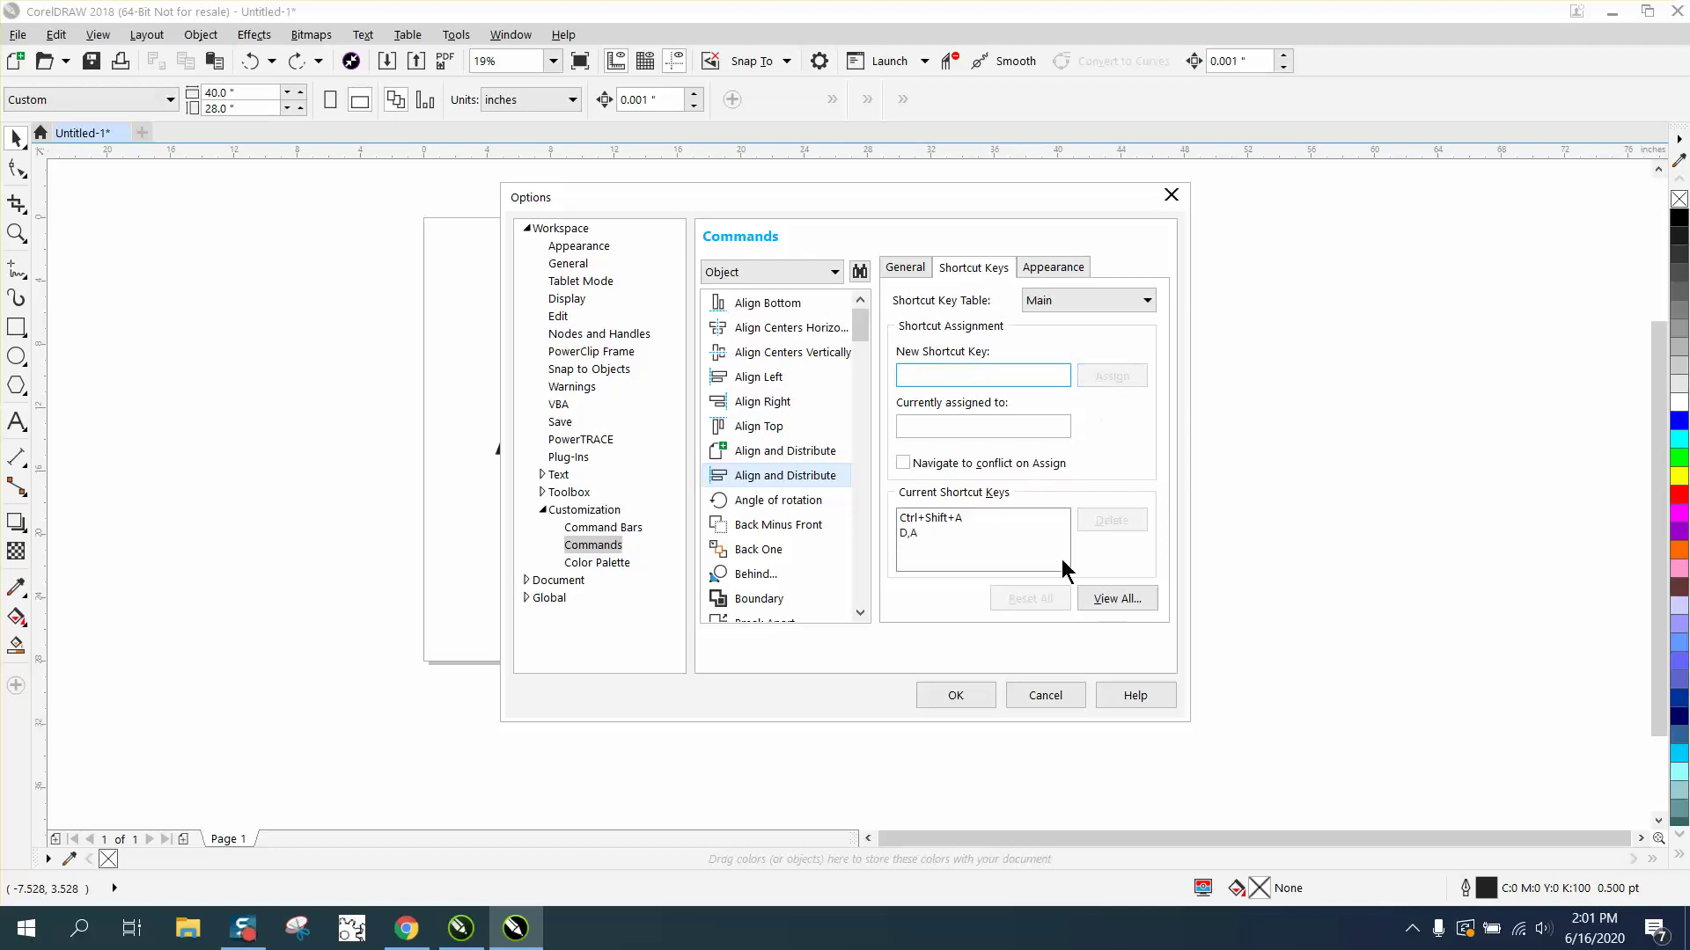
{"action": "left_click", "coordinate": [961, 696]}
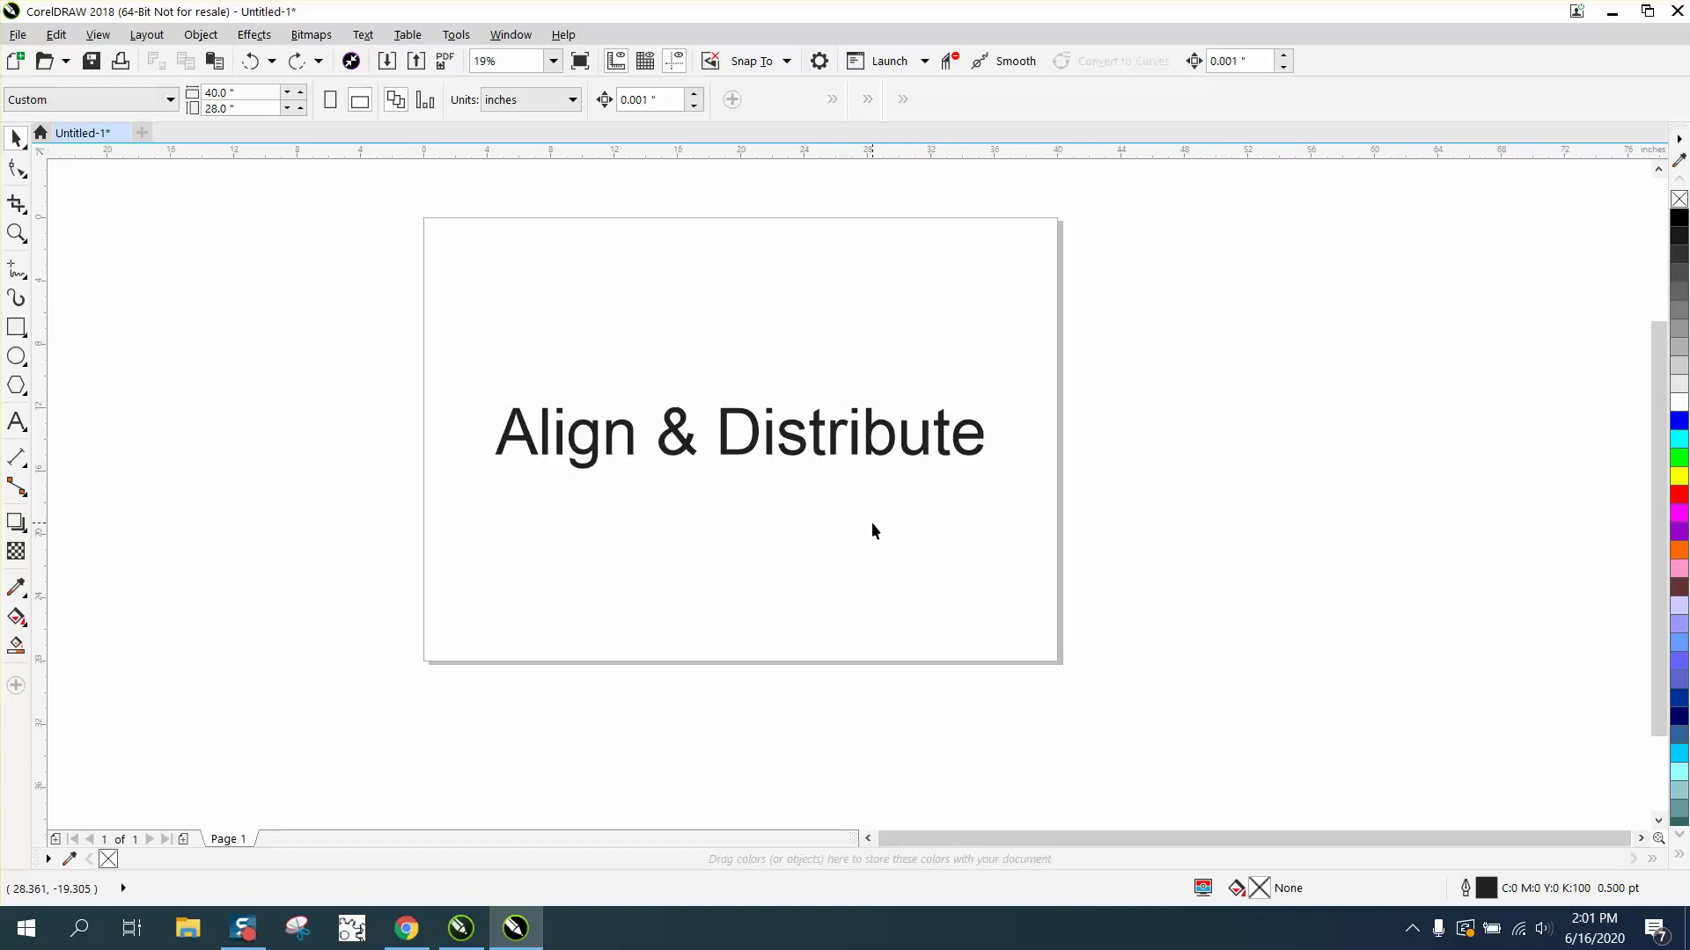
Step: Open Align and Distribute with D,A and draw a rectangle to the right of the page
{"action": "key", "text": "d"}
{"action": "key", "text": "a"}
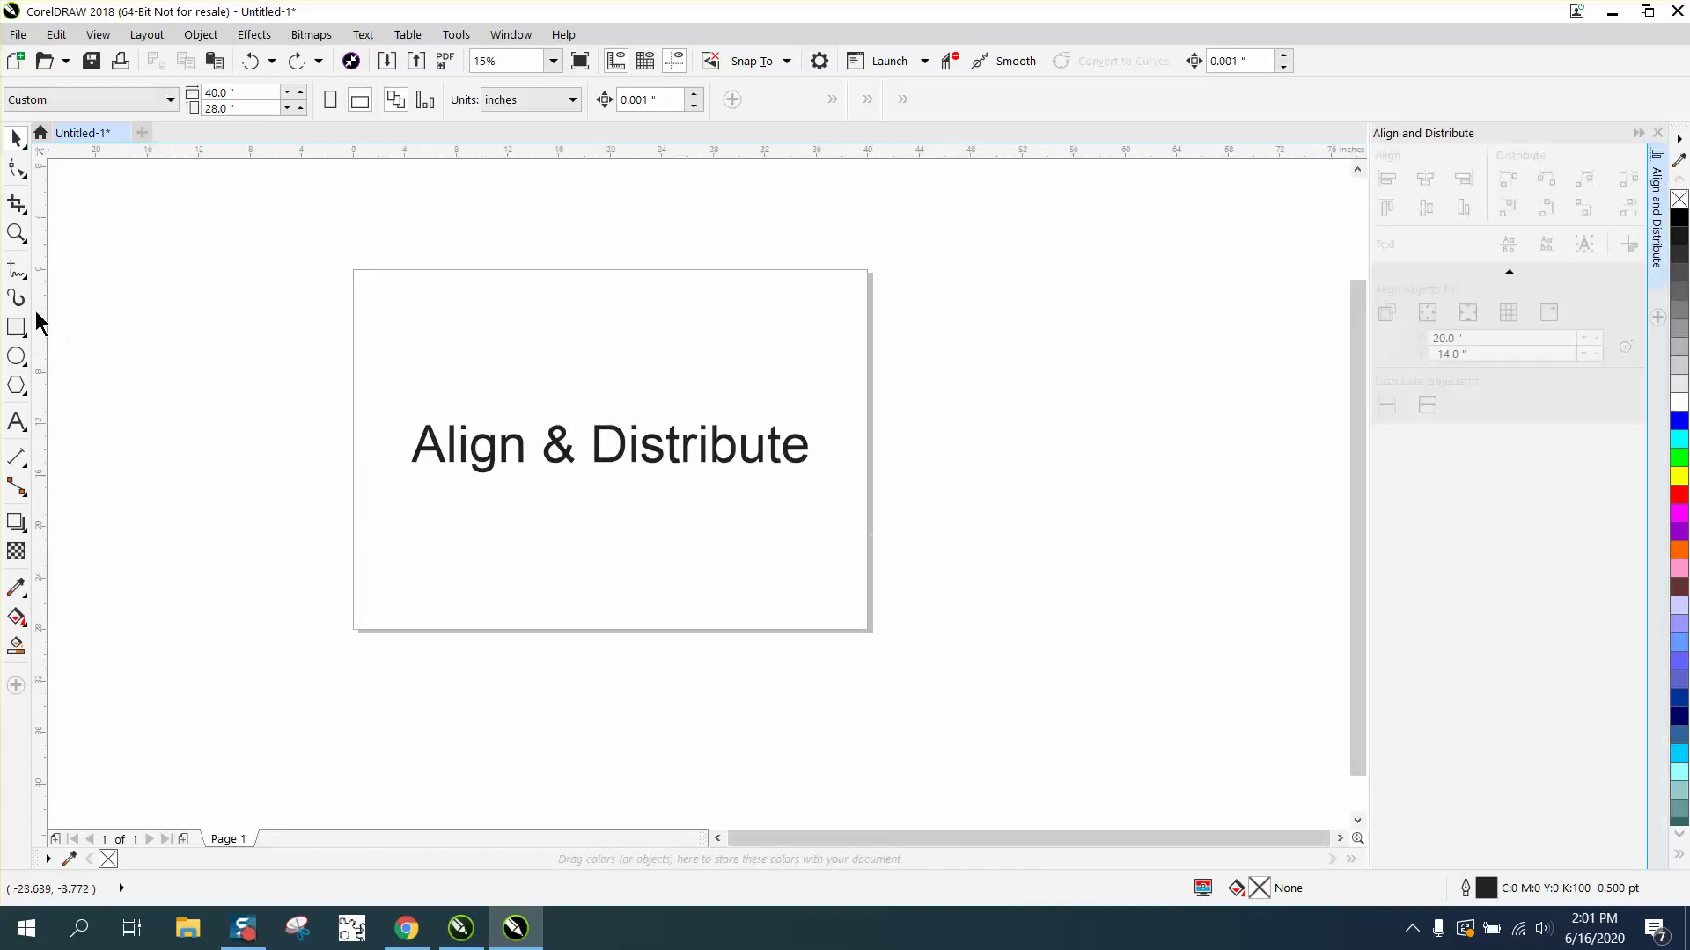
{"action": "left_click", "coordinate": [16, 327]}
{"action": "mouse_move", "coordinate": [961, 287]}
{"action": "left_mouse_down"}
{"action": "mouse_move", "coordinate": [1008, 353]}
{"action": "mouse_move", "coordinate": [1034, 456]}
{"action": "left_mouse_up"}
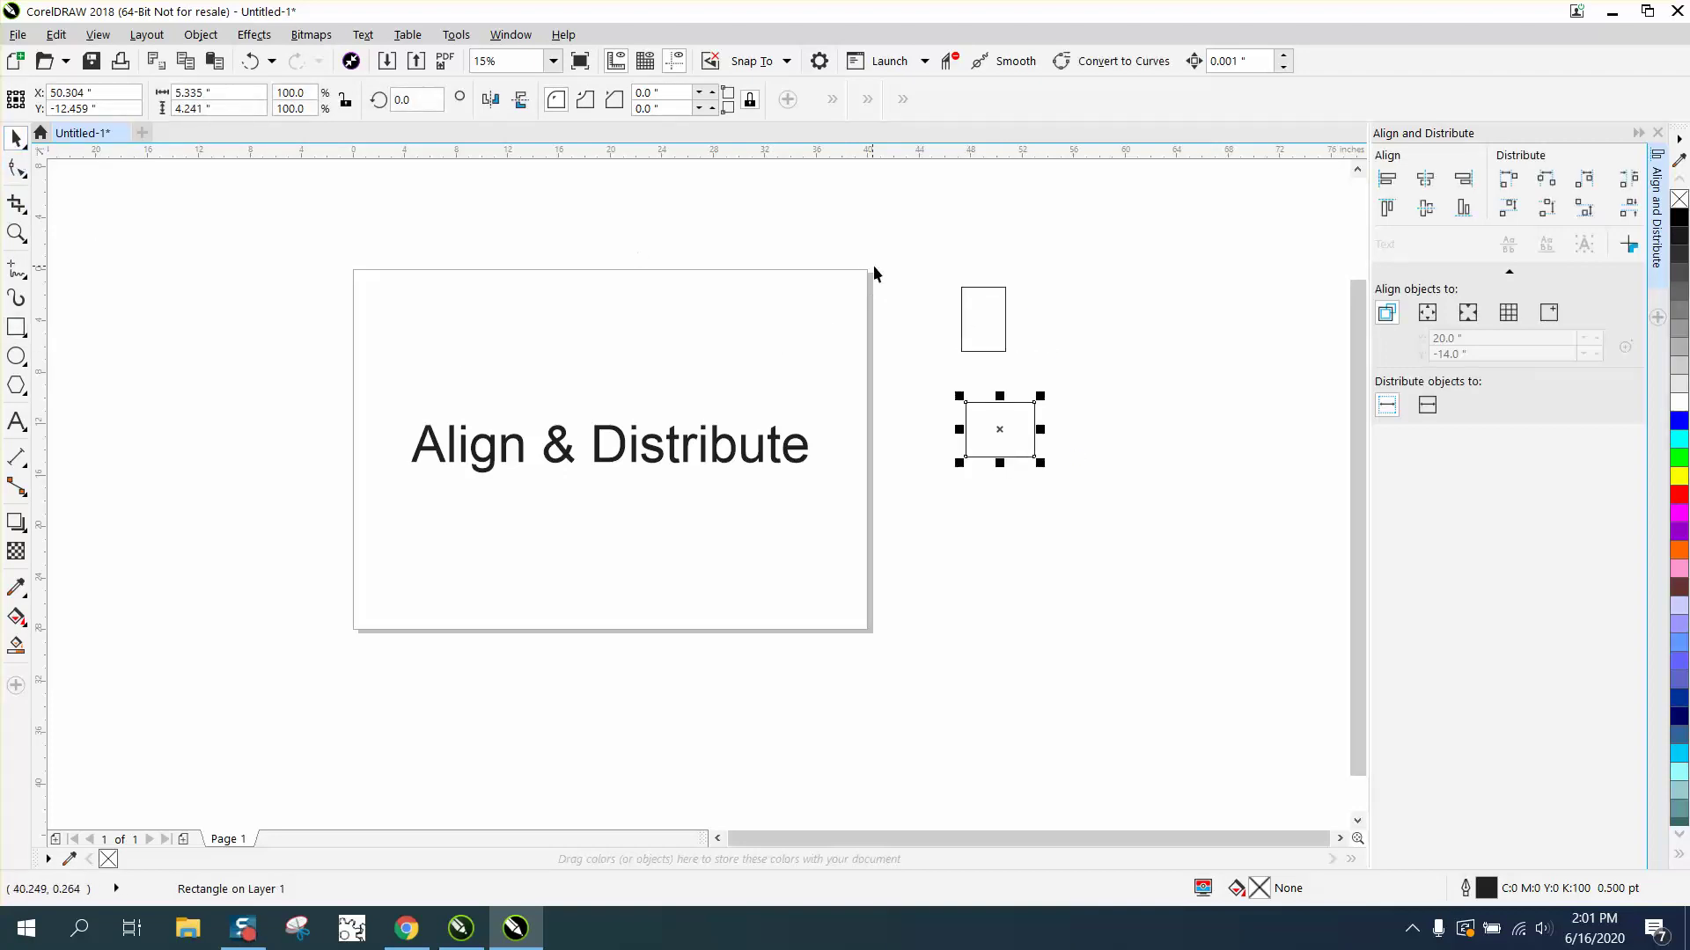
Step: Align both rectangles on their left edges, then close the docker, reopen it with Ctrl+Shift+A, and close it
{"action": "left_click_drag", "start_coordinate": [935, 264], "coordinate": [1128, 513]}
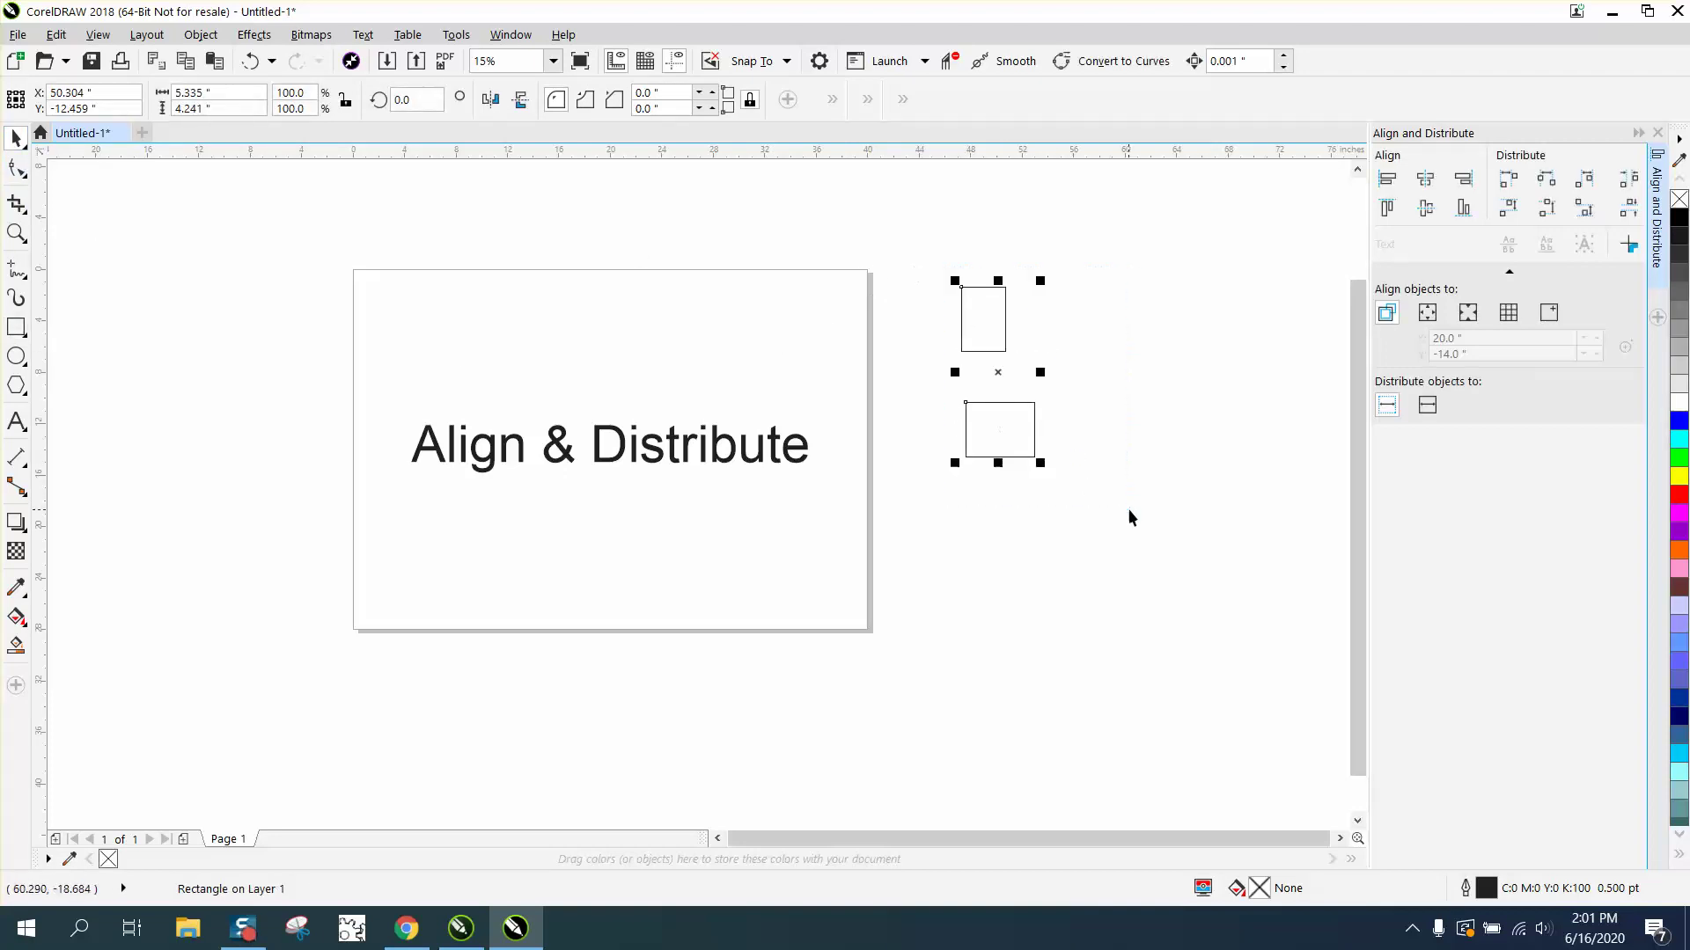
{"action": "left_click", "coordinate": [1426, 181]}
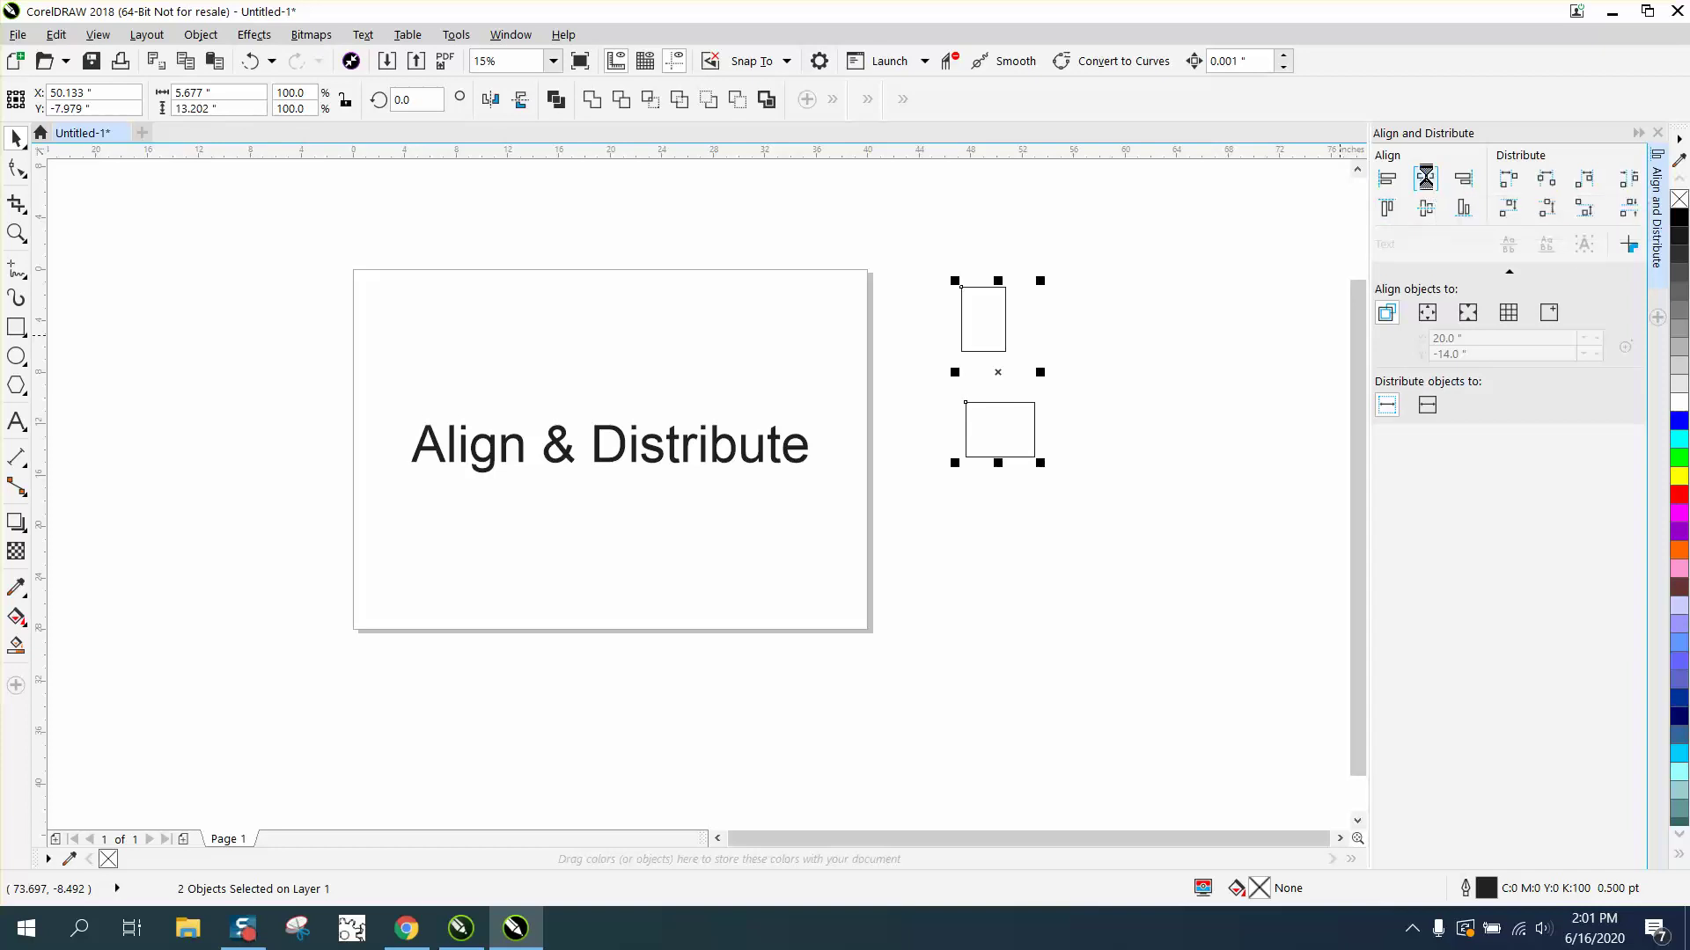
{"action": "left_click", "coordinate": [1387, 178]}
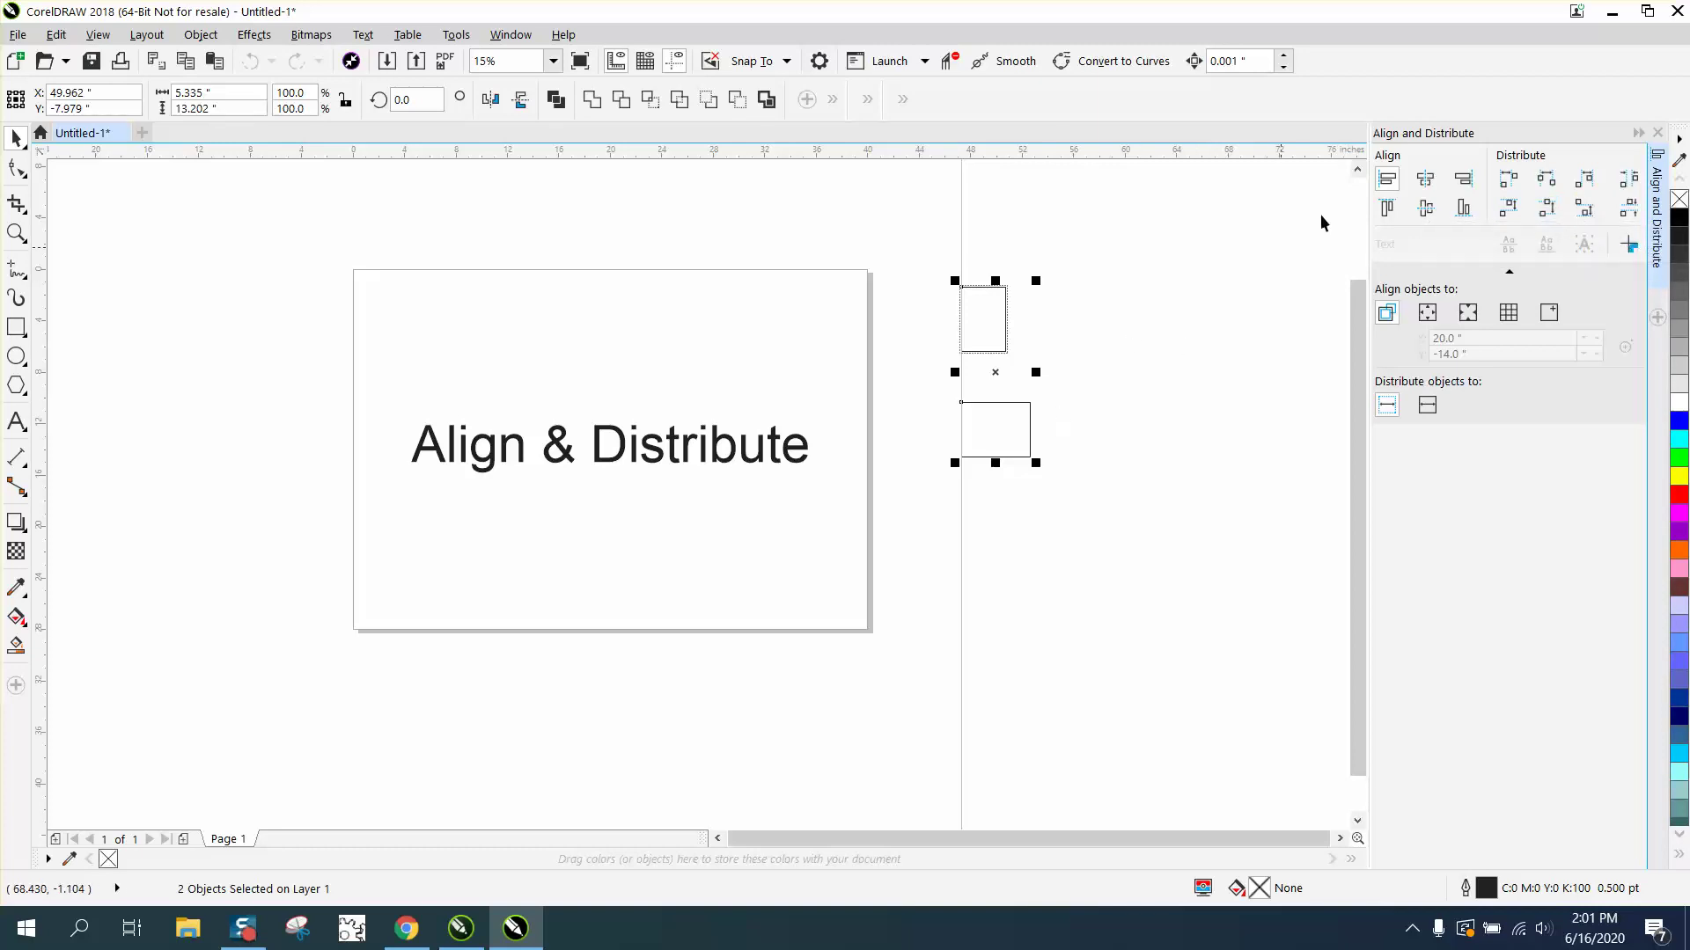
{"action": "left_click", "coordinate": [1658, 132]}
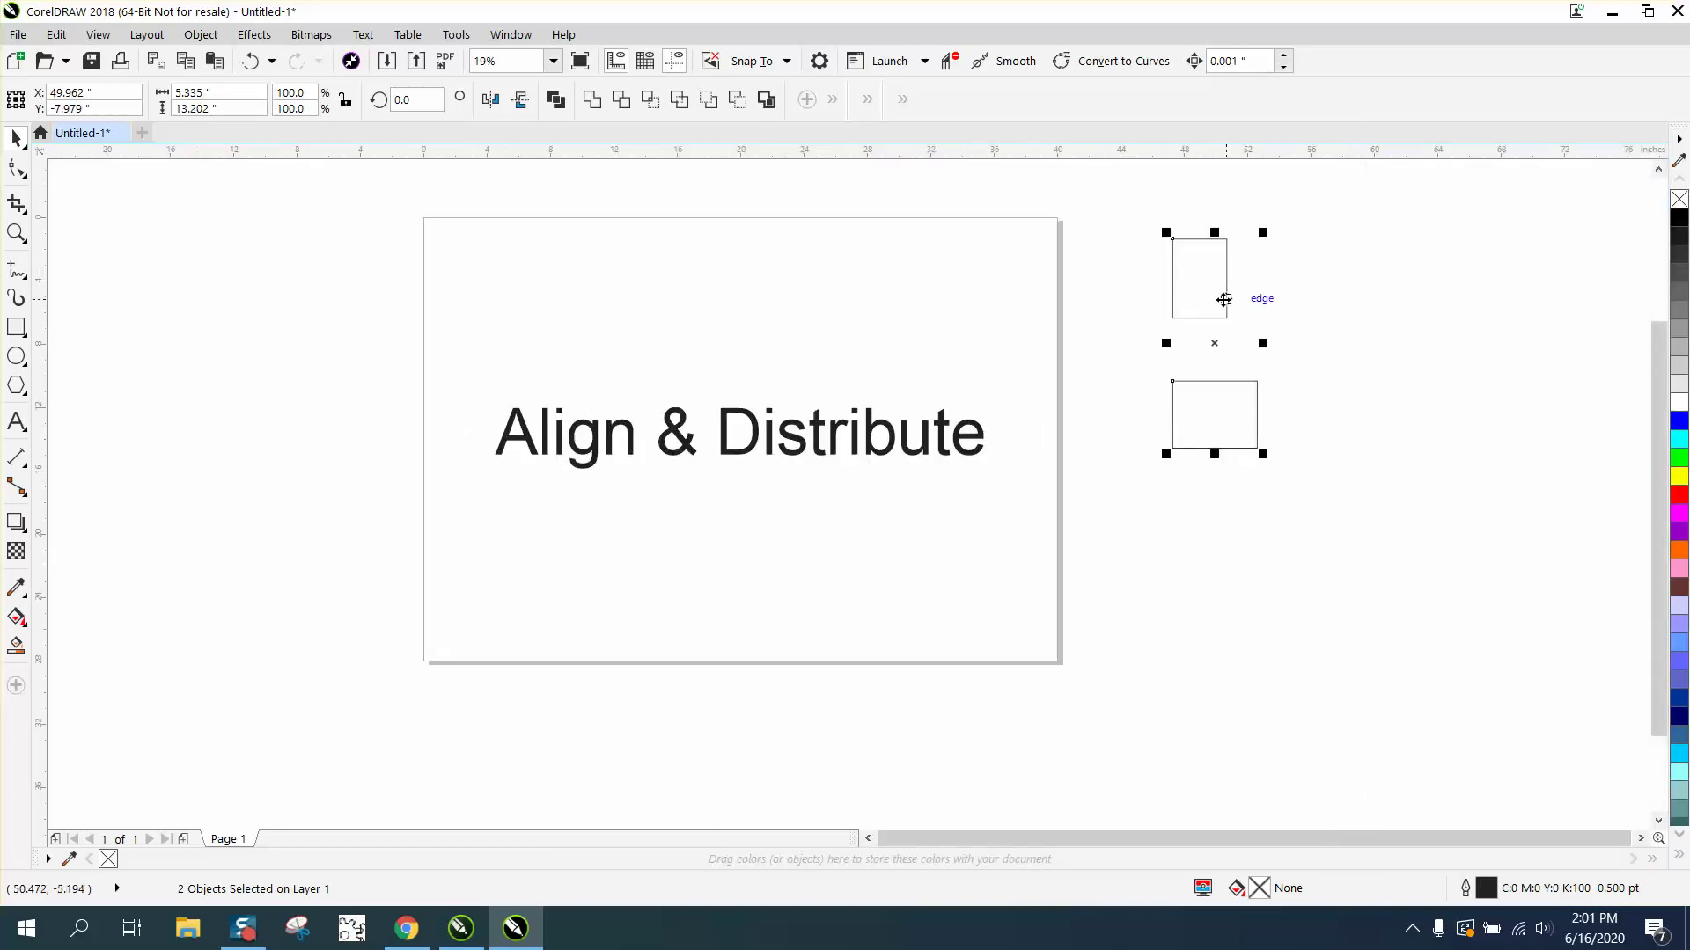
{"action": "key", "text": "ctrl+shift+a"}
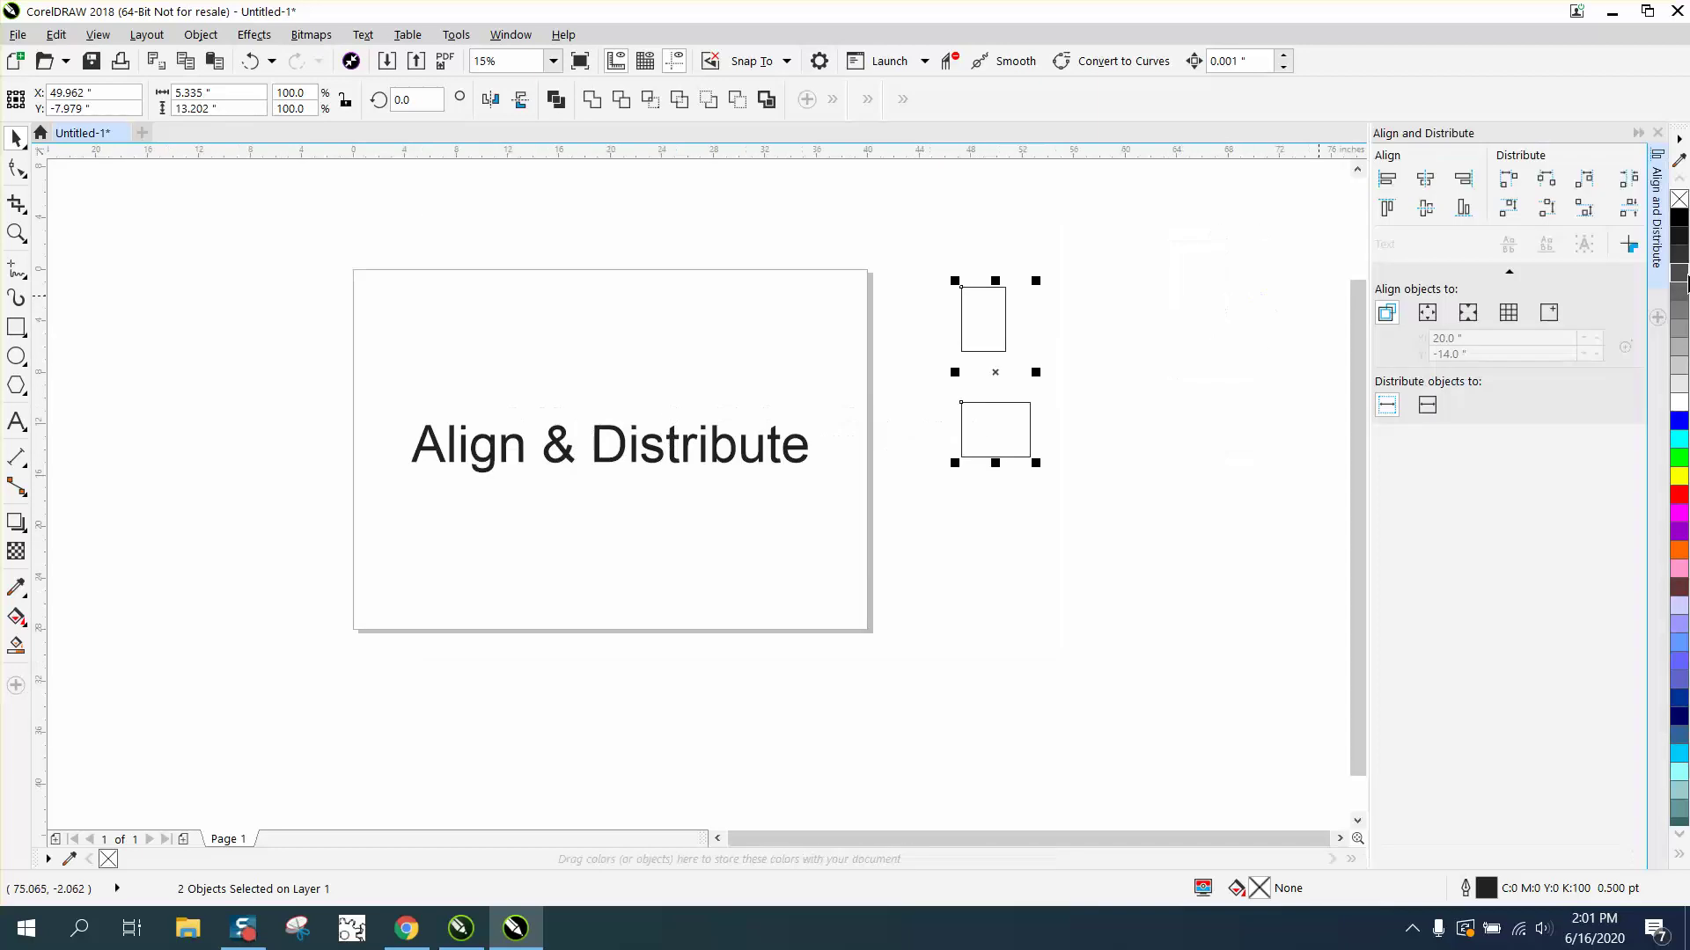
{"action": "left_click", "coordinate": [1658, 134]}
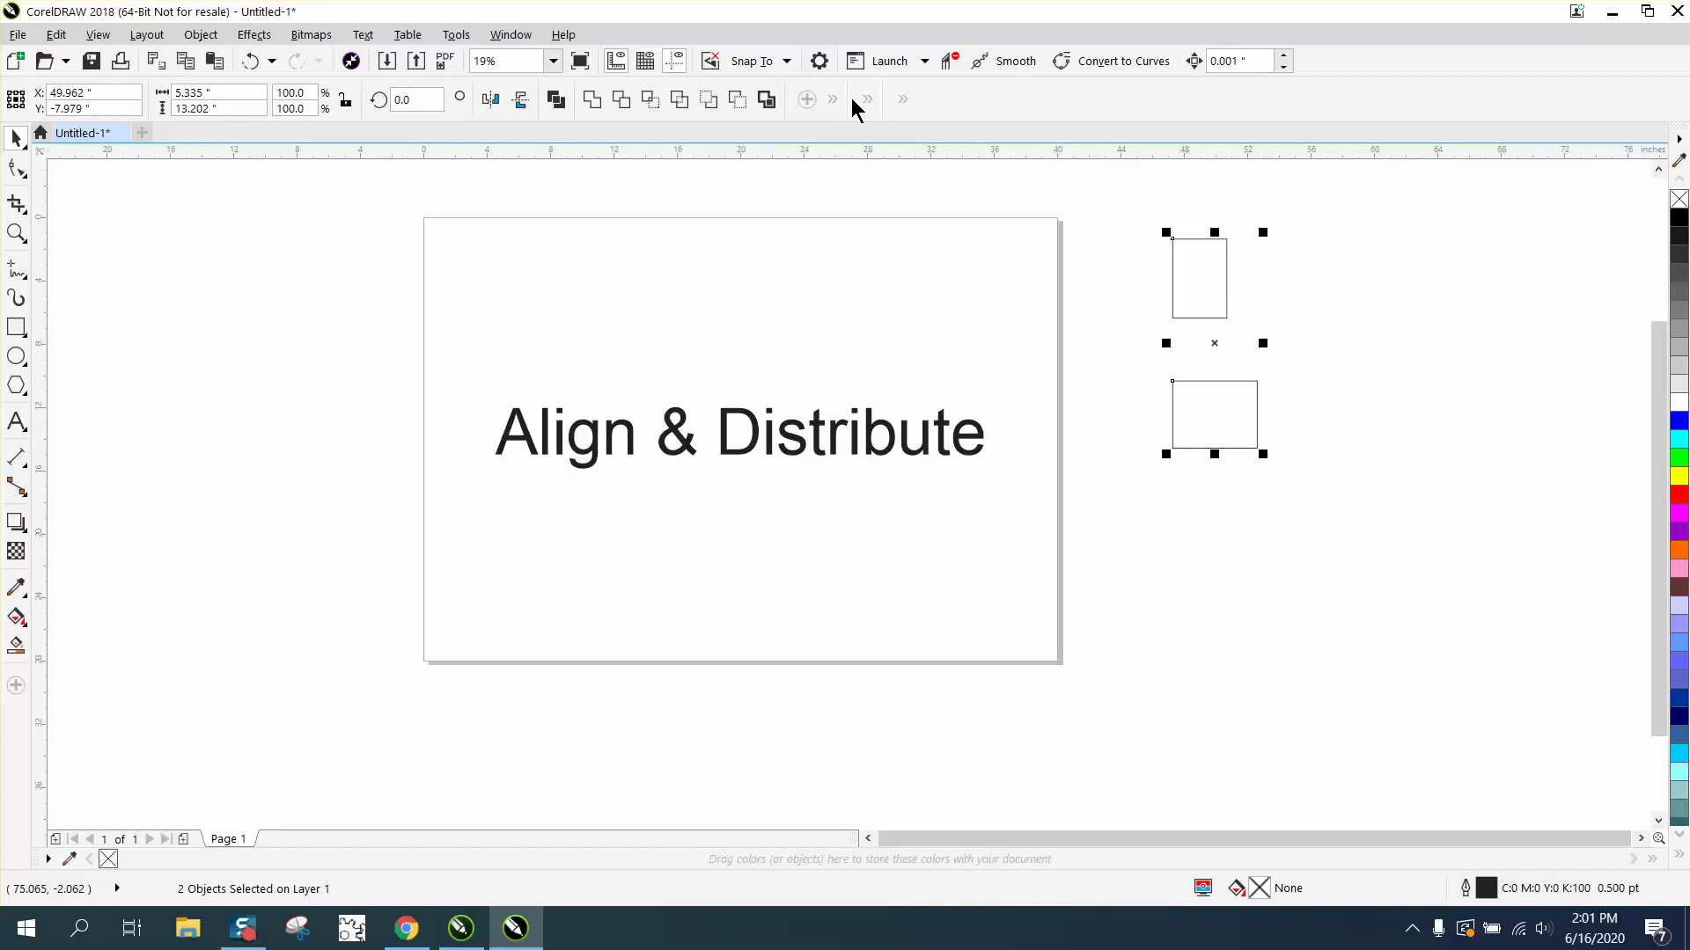
{"action": "left_click", "coordinate": [806, 100]}
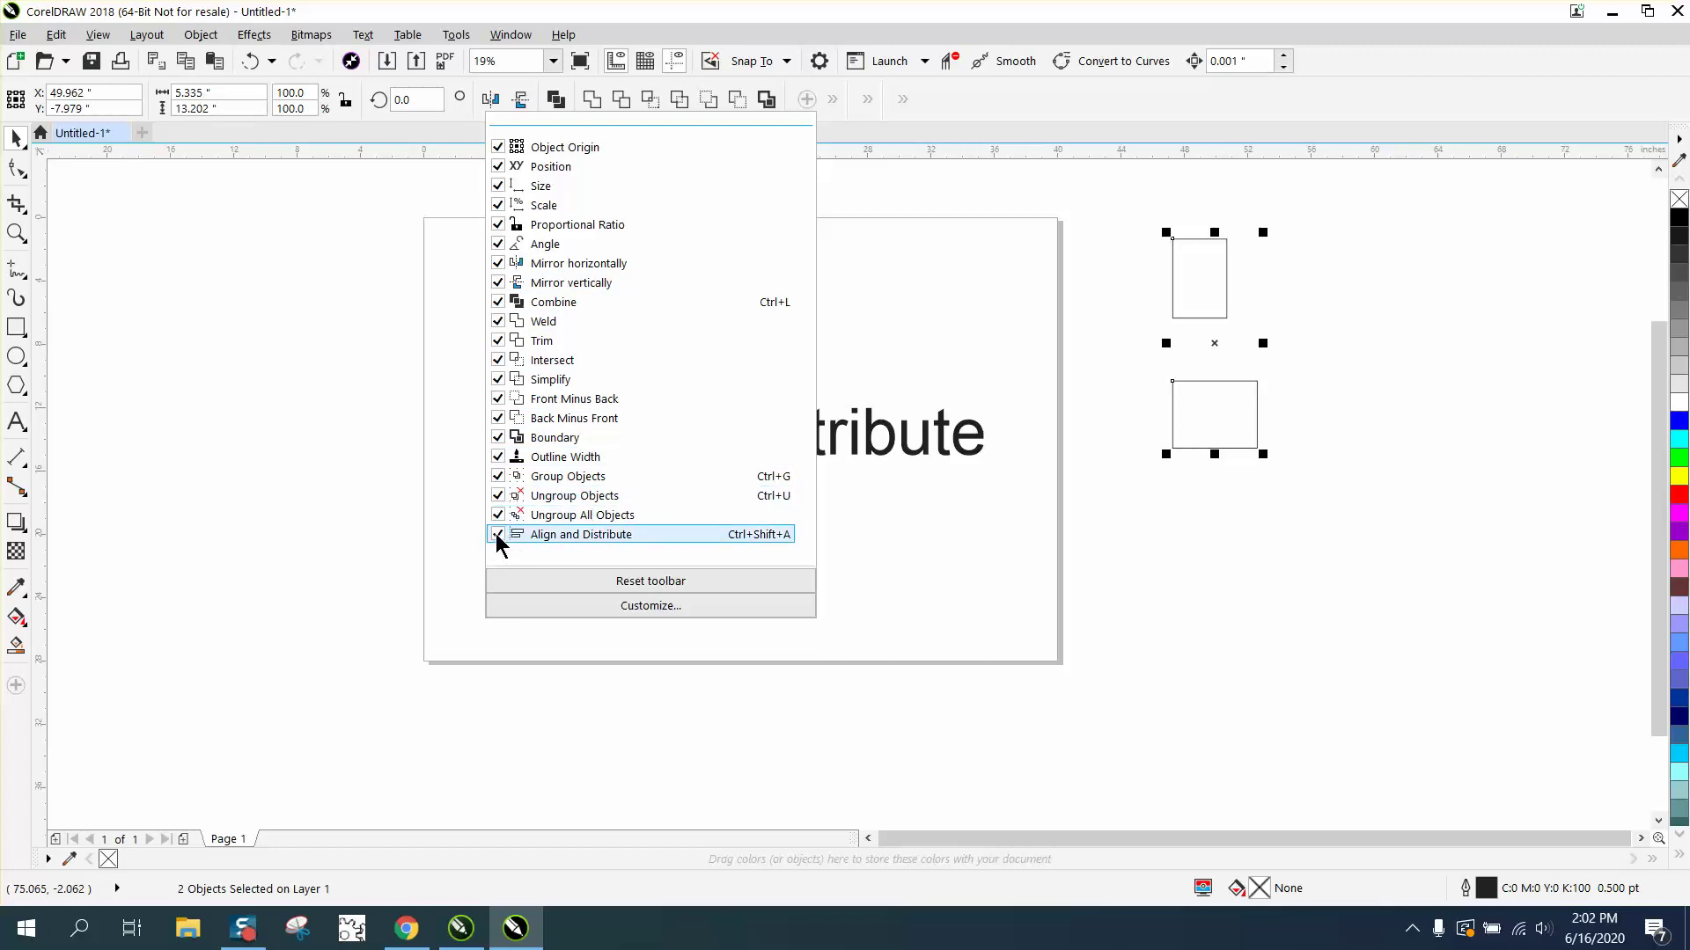
{"action": "left_click", "coordinate": [950, 291]}
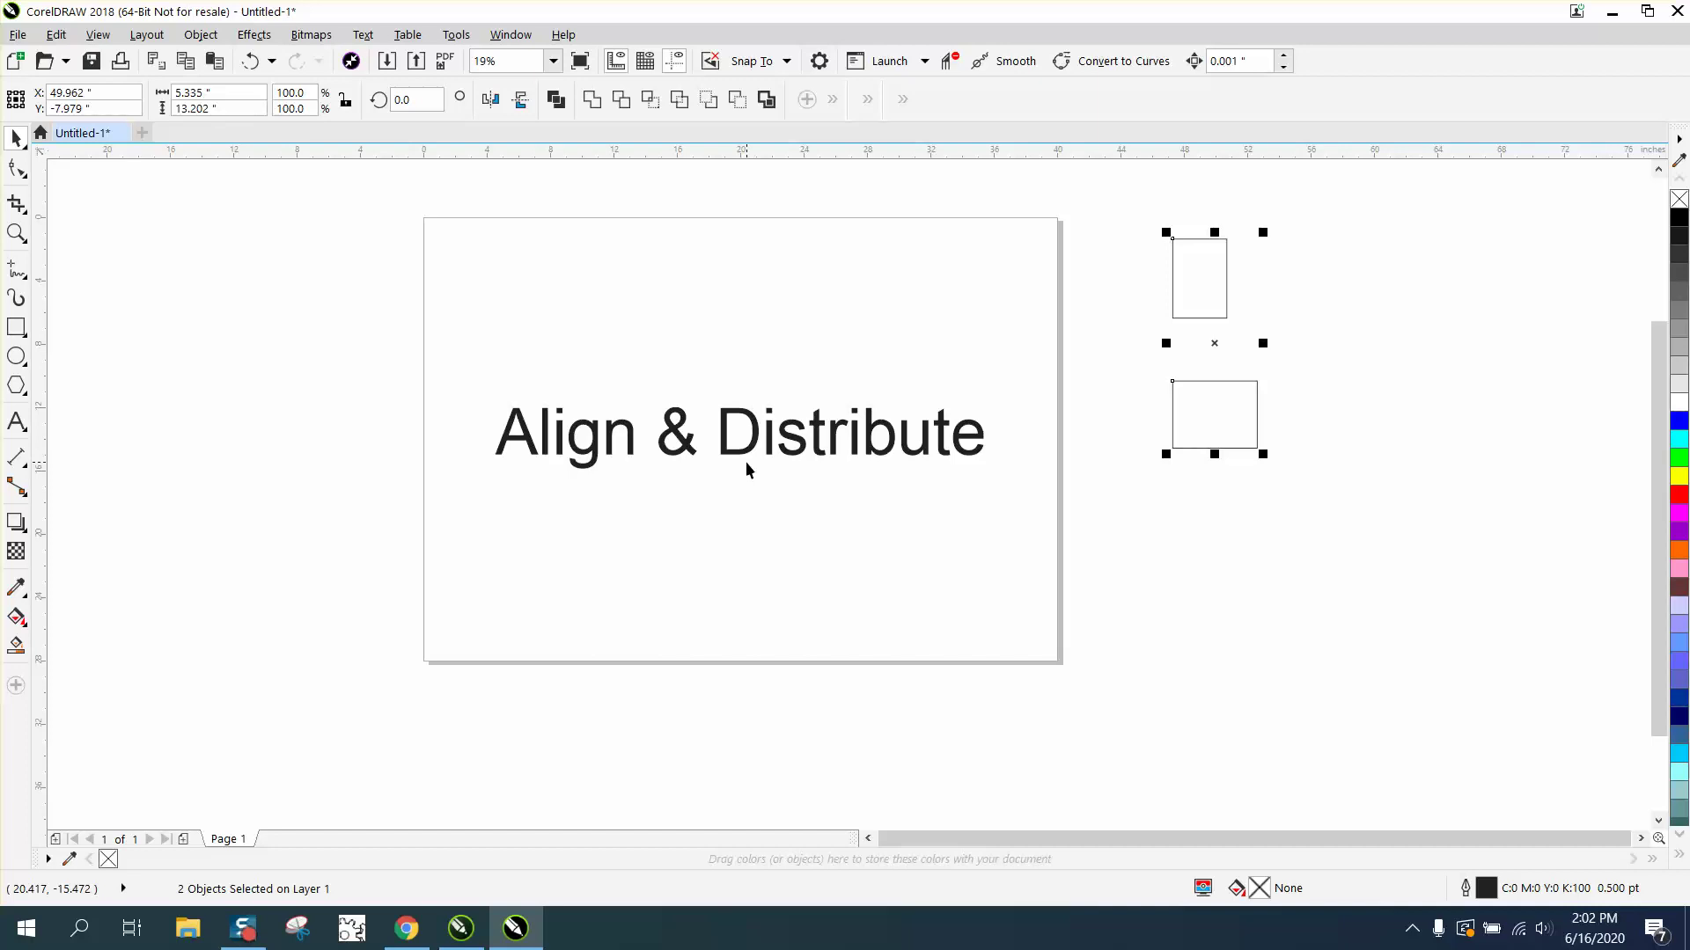
Step: Toggle the docker with Ctrl+Shift+A, deselect the rectangles with the Pick tool, and toggle it again
{"action": "key", "text": "ctrl+shift+a"}
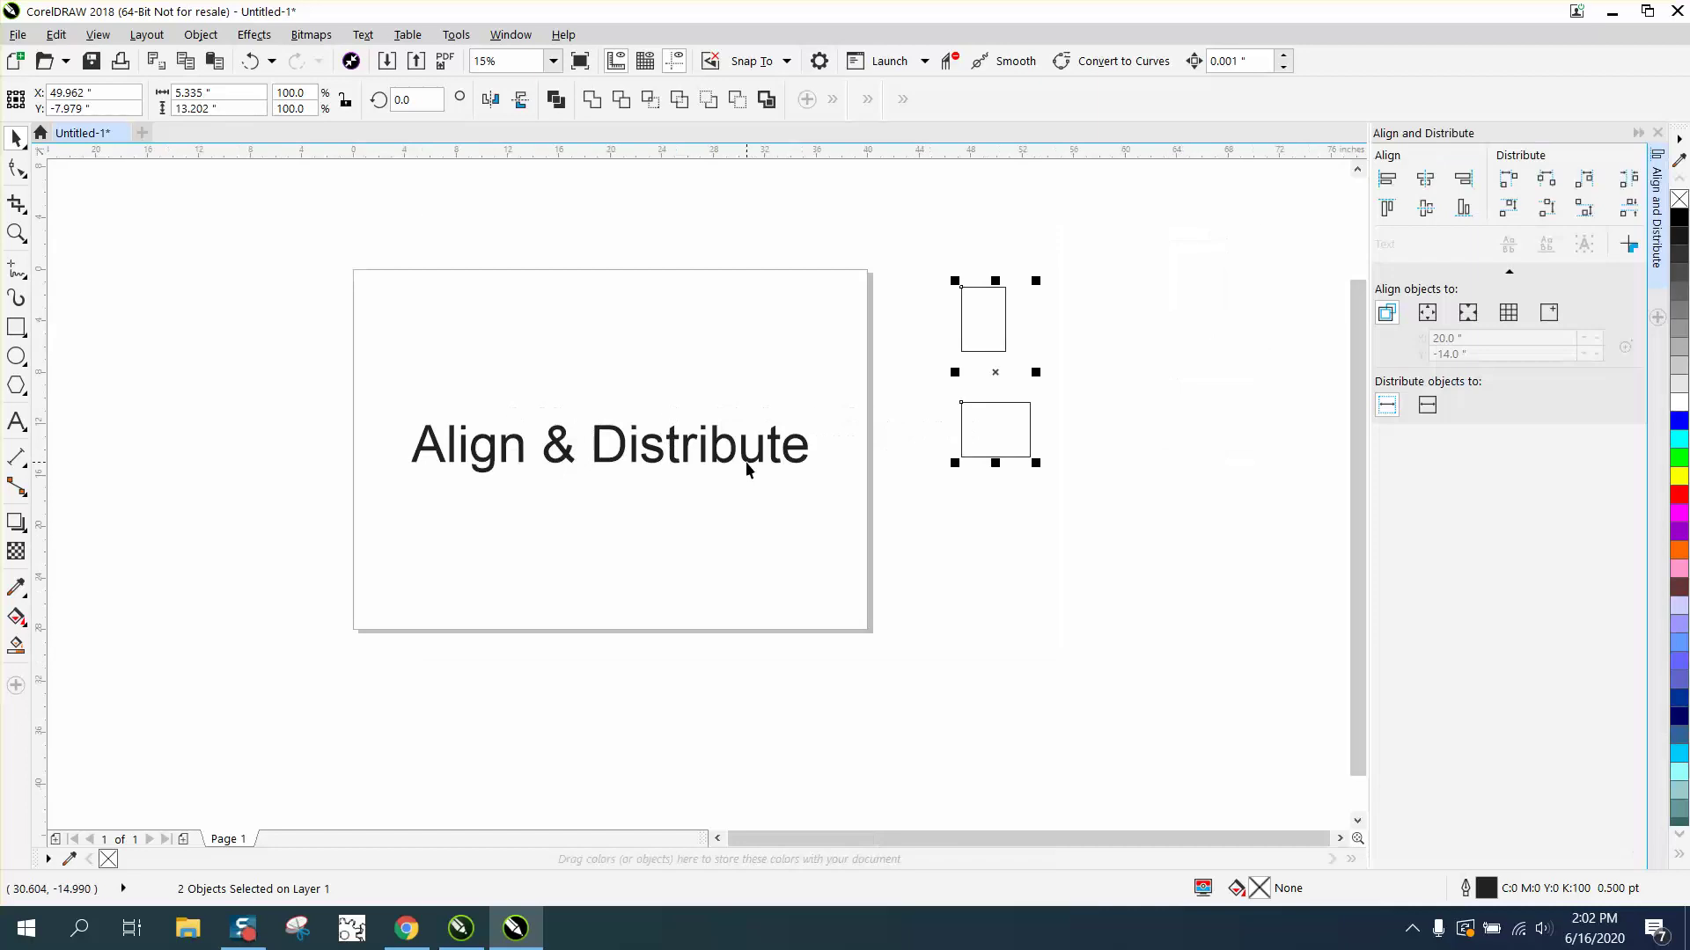
{"action": "left_click", "coordinate": [1658, 133]}
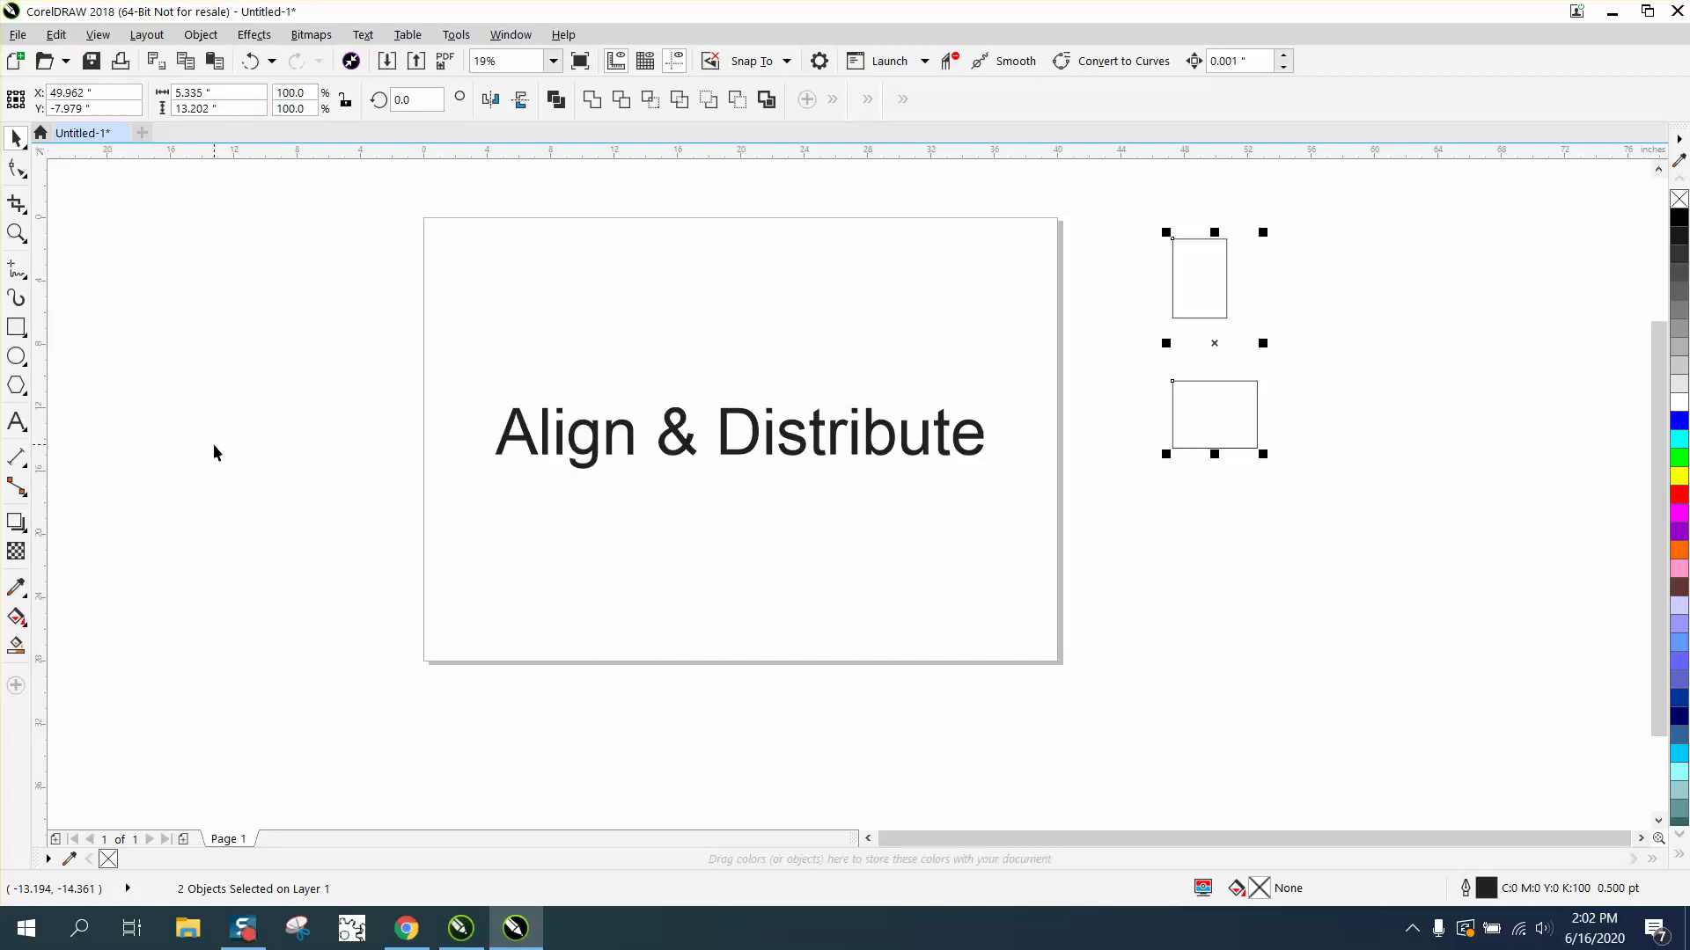
{"action": "key", "text": "a"}
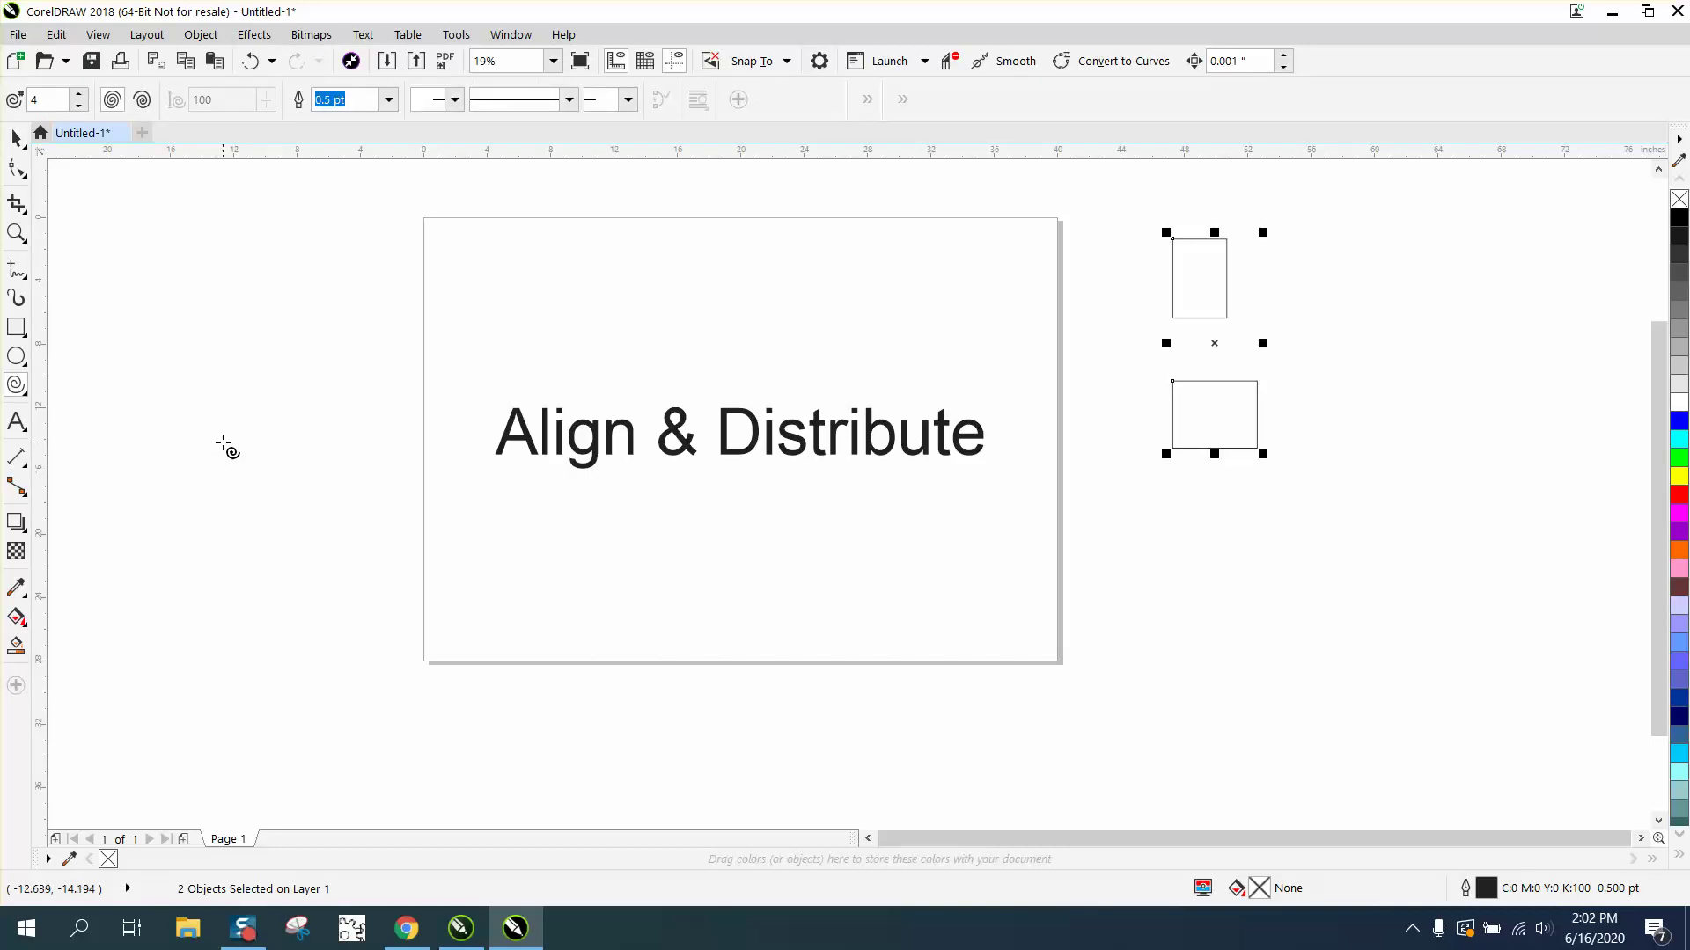
{"action": "left_click", "coordinate": [16, 138]}
{"action": "left_click", "coordinate": [253, 254]}
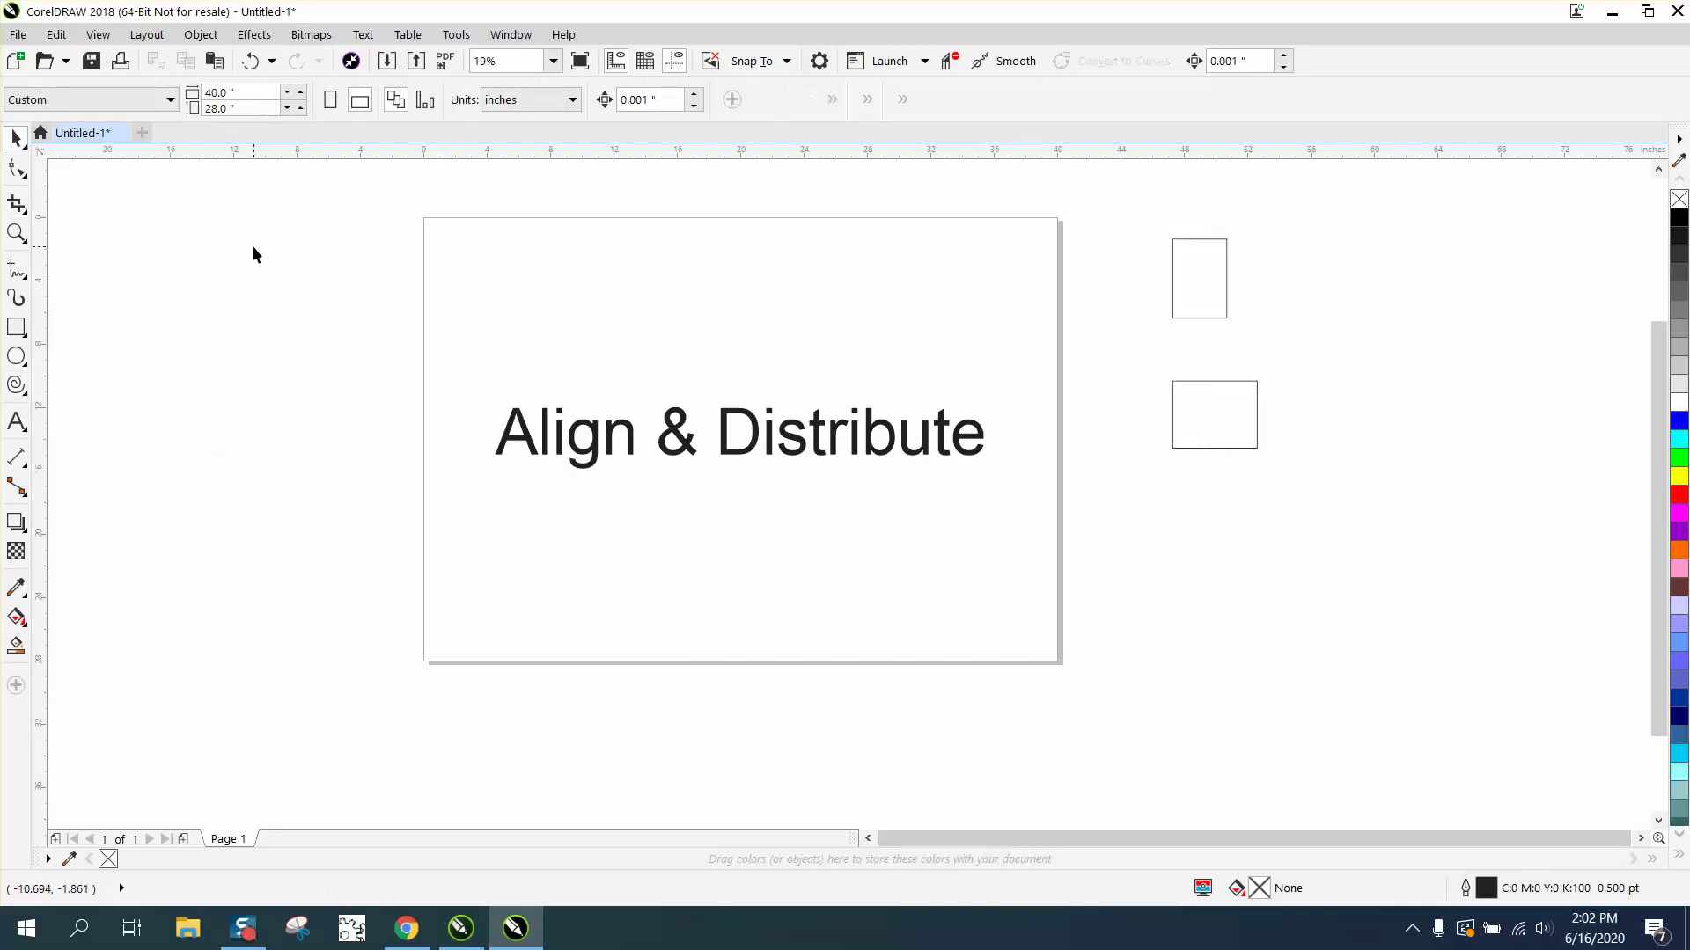
{"action": "key", "text": "ctrl+shift+a"}
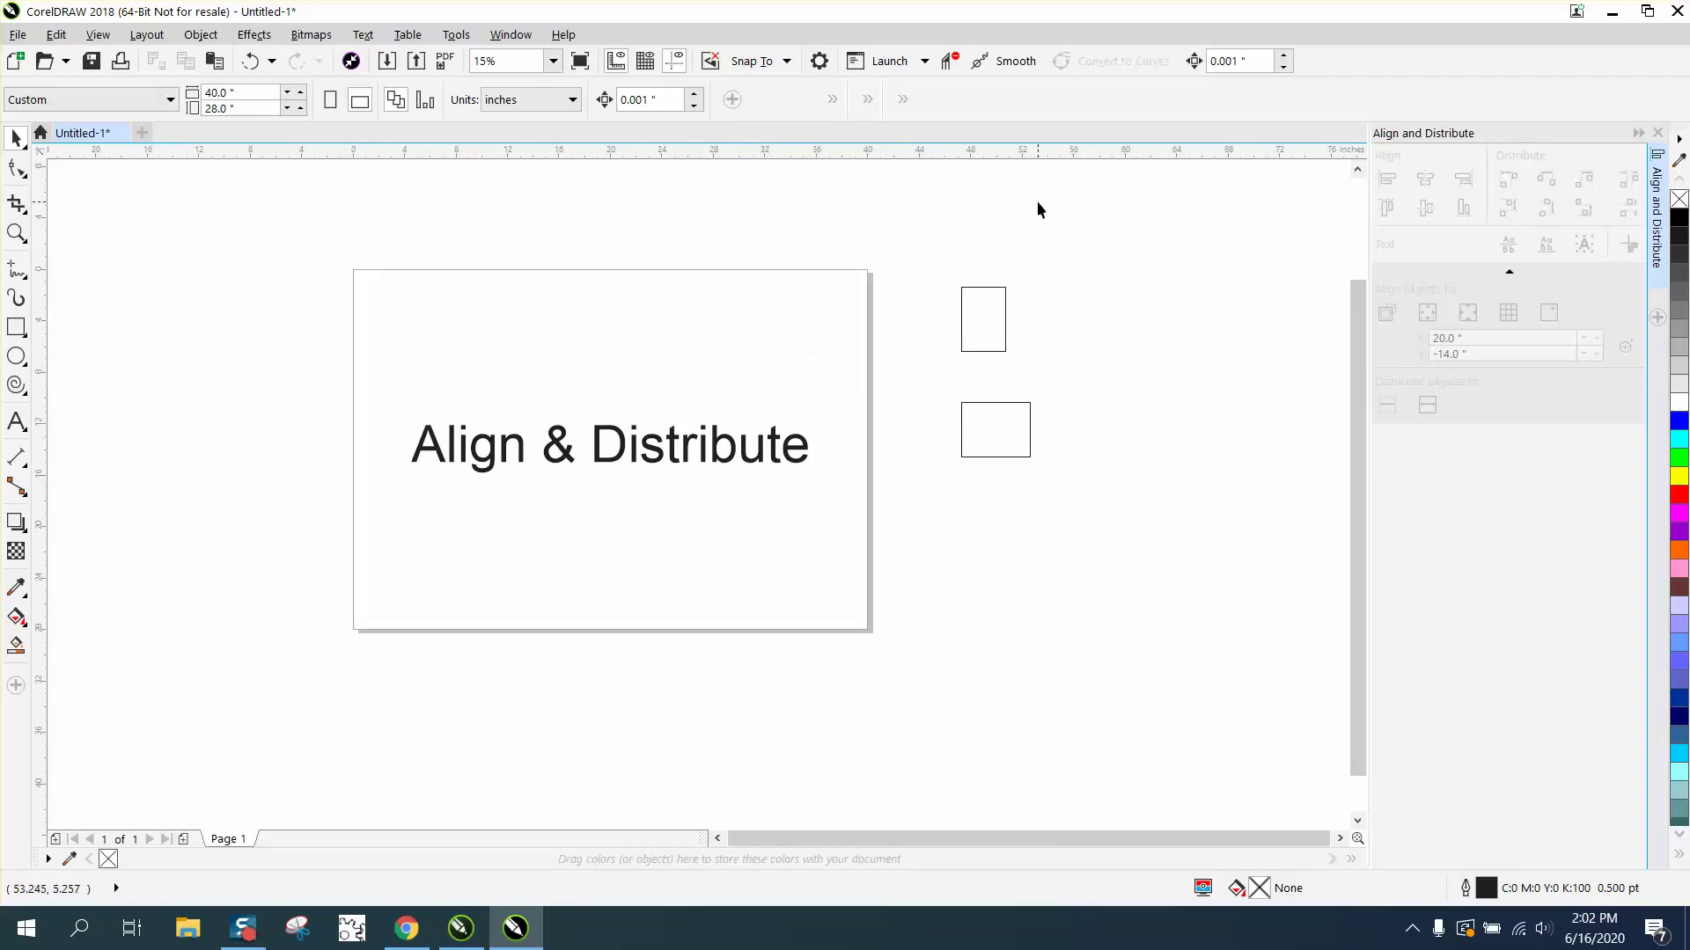
{"action": "left_click", "coordinate": [1658, 132]}
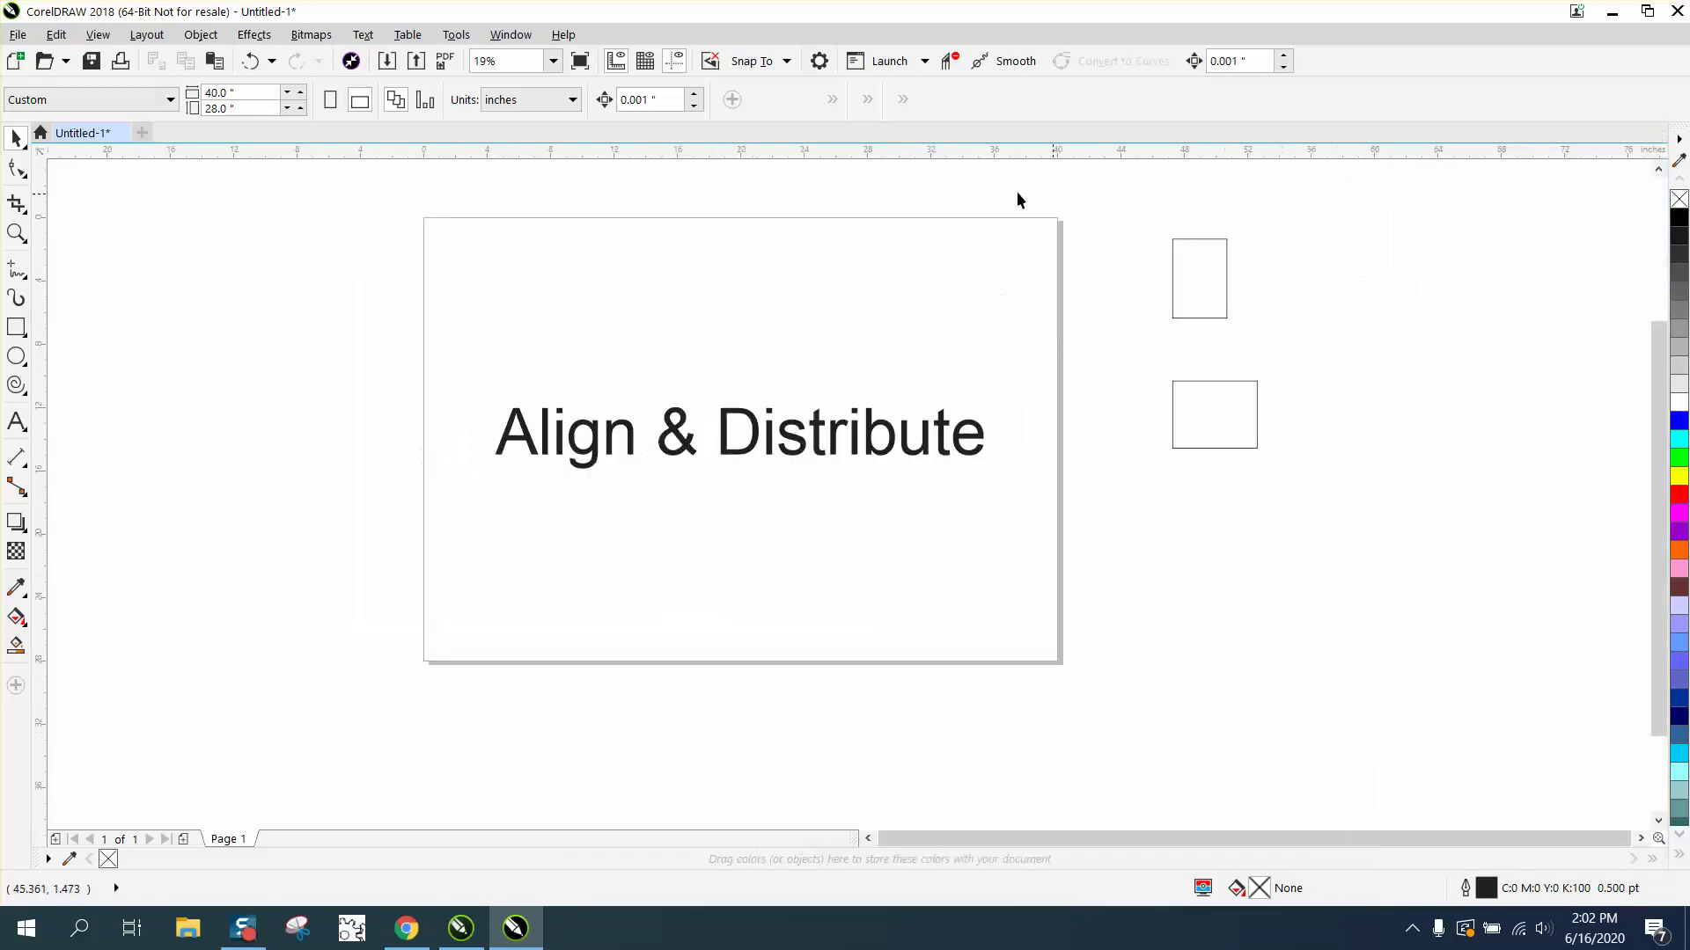